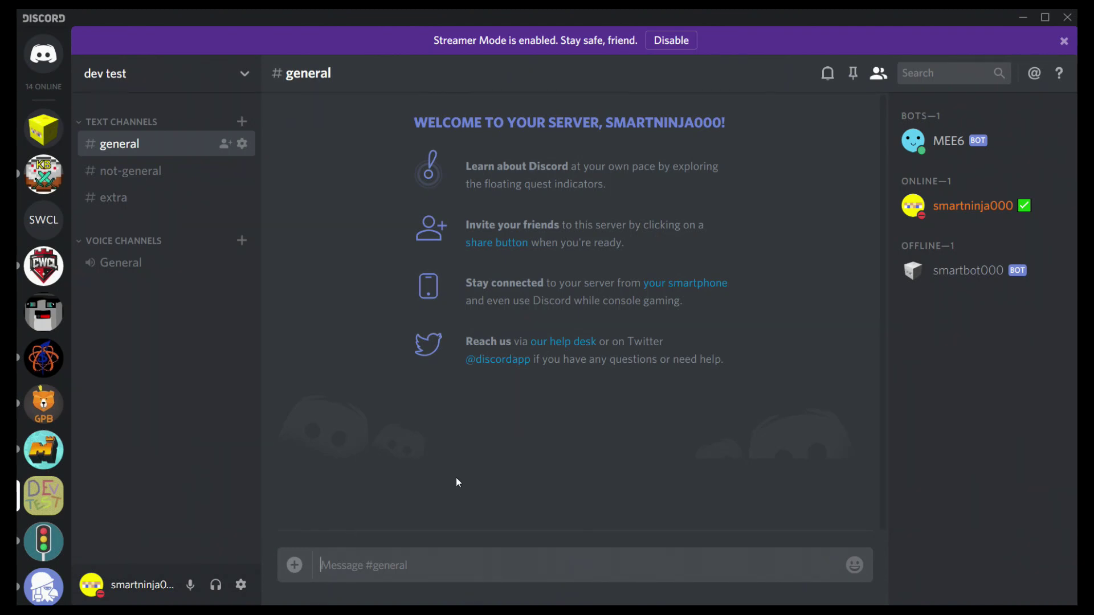
- Check MEE6's profile in the member list, then send !mario in #general
{"action": "left_click", "coordinate": [941, 140]}
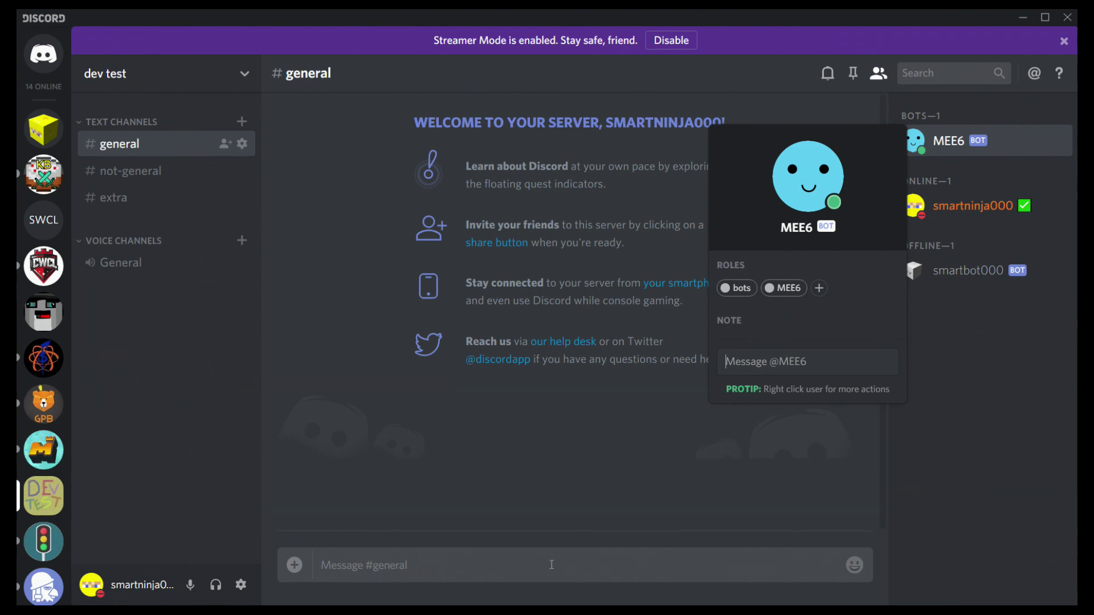
{"action": "left_click", "coordinate": [551, 565]}
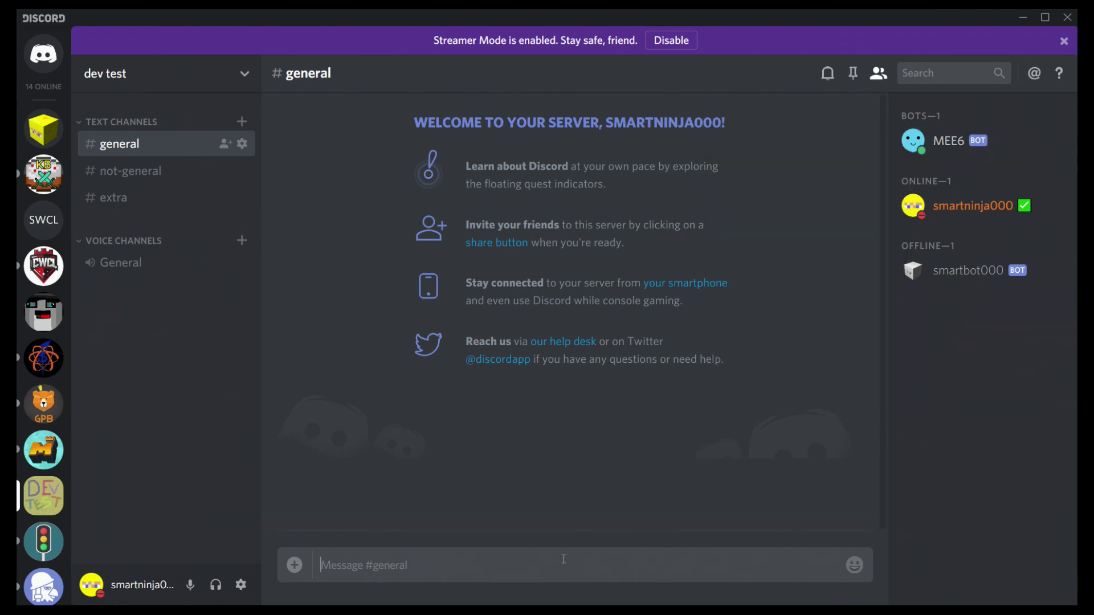
{"action": "type", "text": "!mario"}
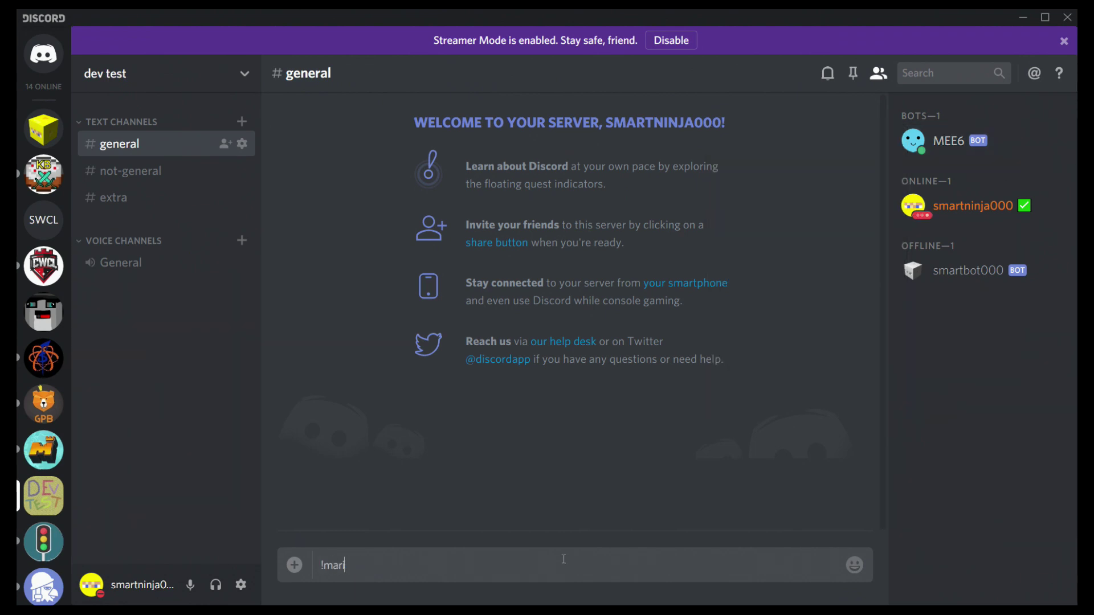
{"action": "key", "text": "Return"}
- Send the test commands !yt and !rec in #general
{"action": "type", "text": "!"}
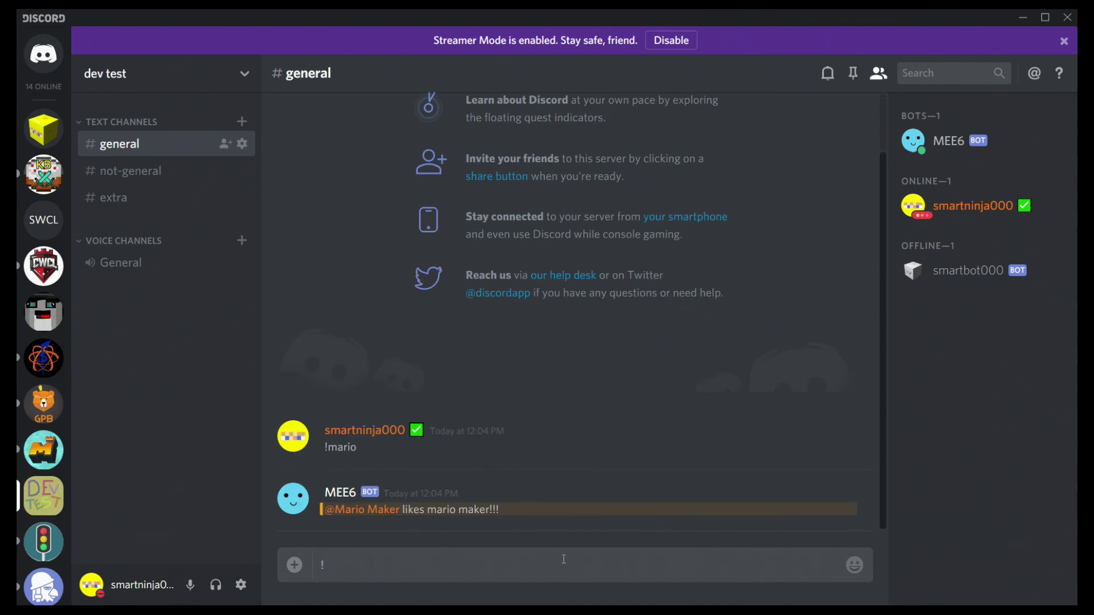
{"action": "type", "text": "rec"}
{"action": "key", "text": "BackSpace"}
{"action": "key", "text": "BackSpace"}
{"action": "key", "text": "BackSpace"}
{"action": "type", "text": "yt"}
{"action": "key", "text": "Return"}
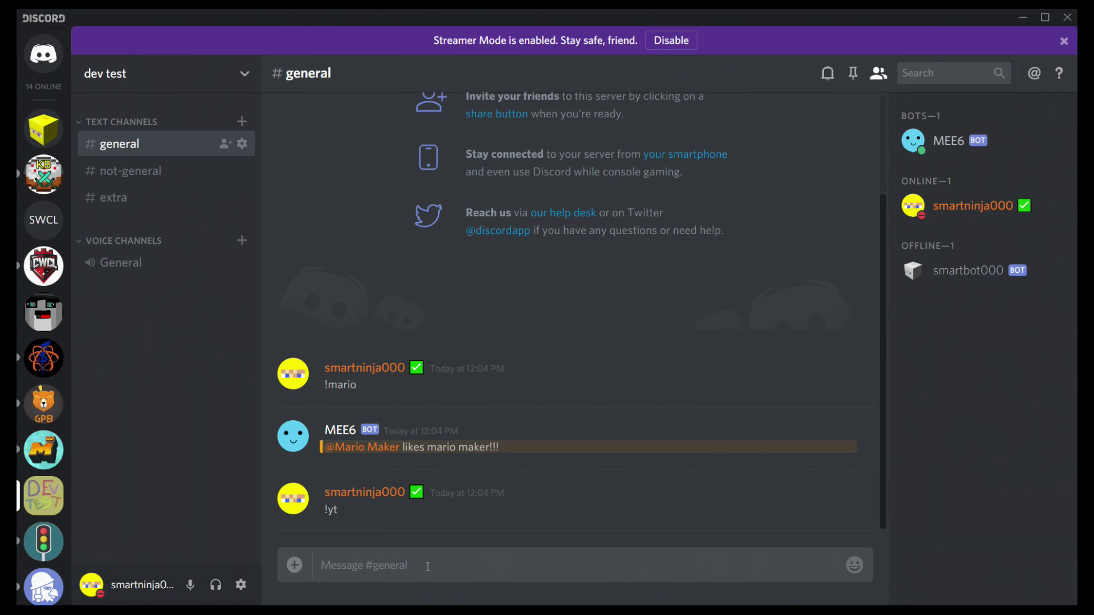
{"action": "type", "text": "!rec"}
{"action": "key", "text": "Return"}
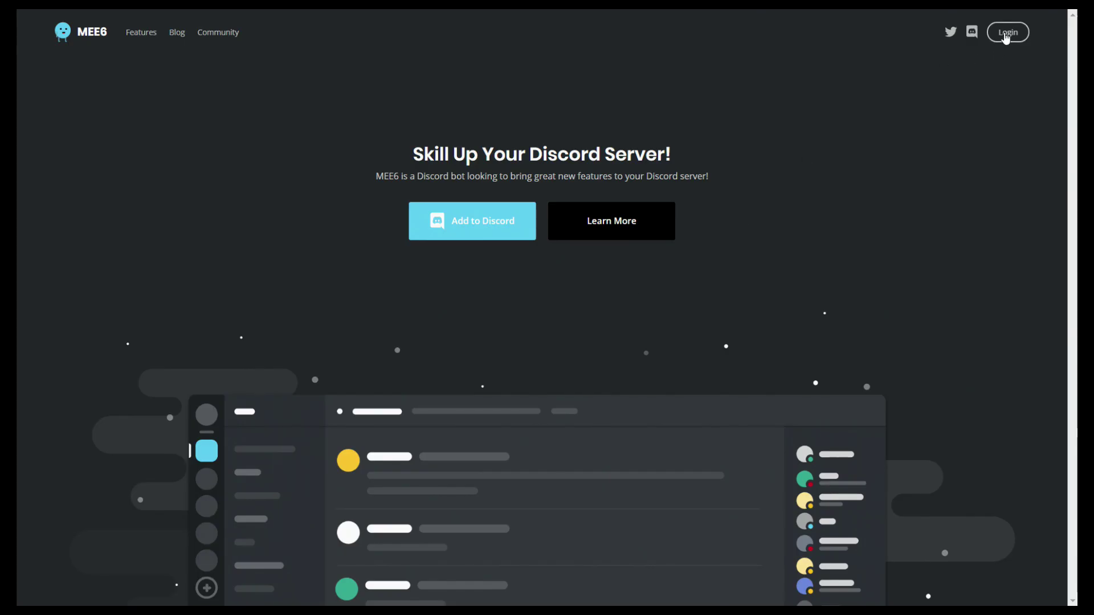
- Log in to the MEE6 dashboard and add a new command in Custom Commands
{"action": "left_click", "coordinate": [1007, 32]}
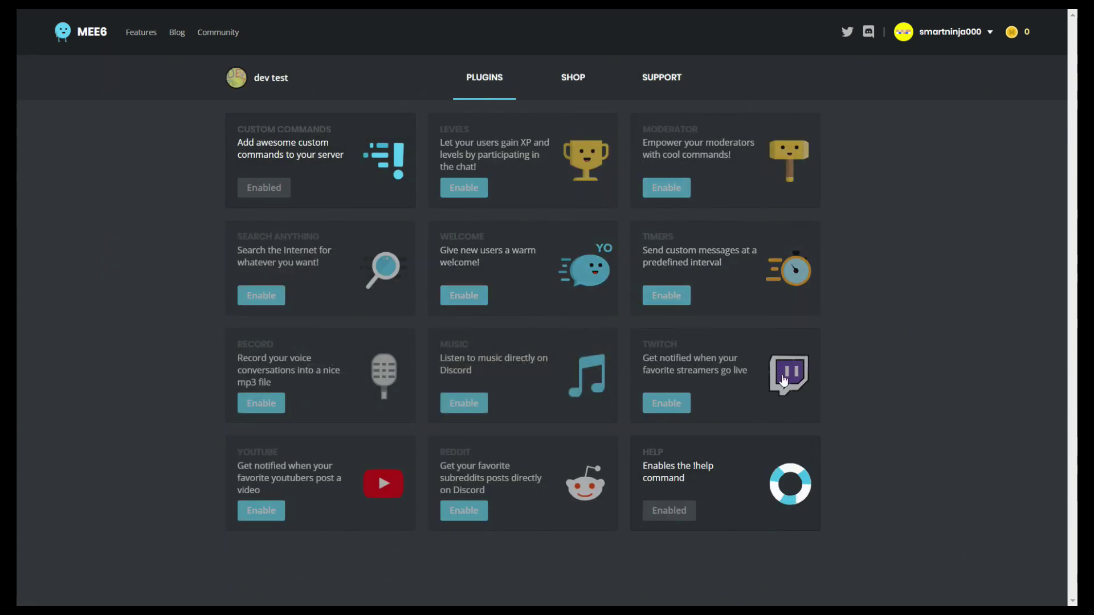
{"action": "left_click", "coordinate": [359, 188]}
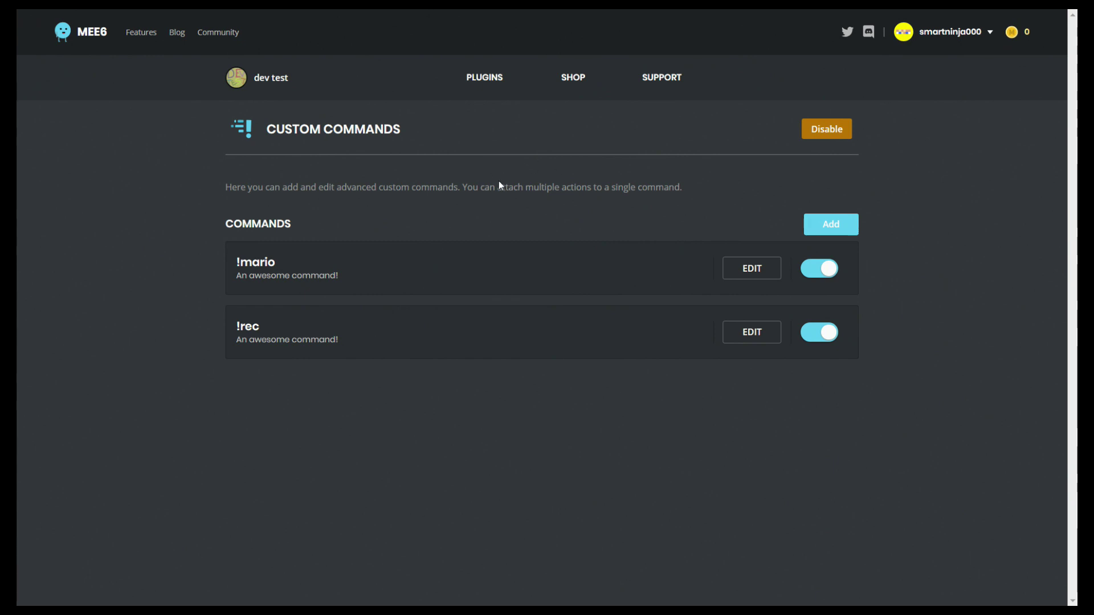
{"action": "left_click_drag", "start_coordinate": [502, 184], "coordinate": [627, 181]}
{"action": "left_click", "coordinate": [630, 182]}
{"action": "left_click", "coordinate": [831, 224]}
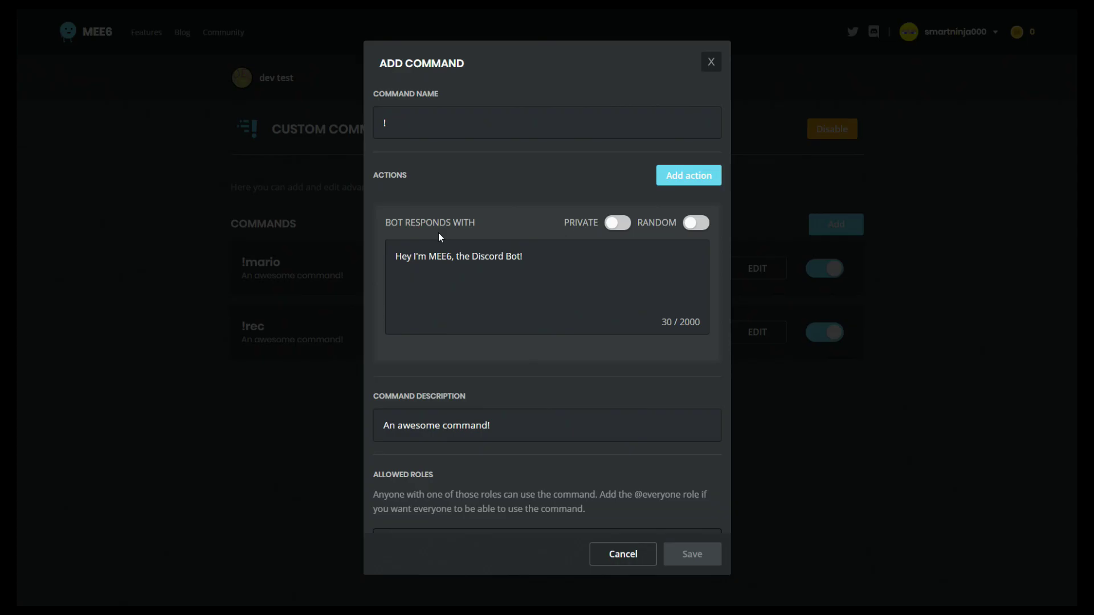
{"action": "left_click", "coordinate": [469, 122]}
{"action": "type", "text": "yt"}
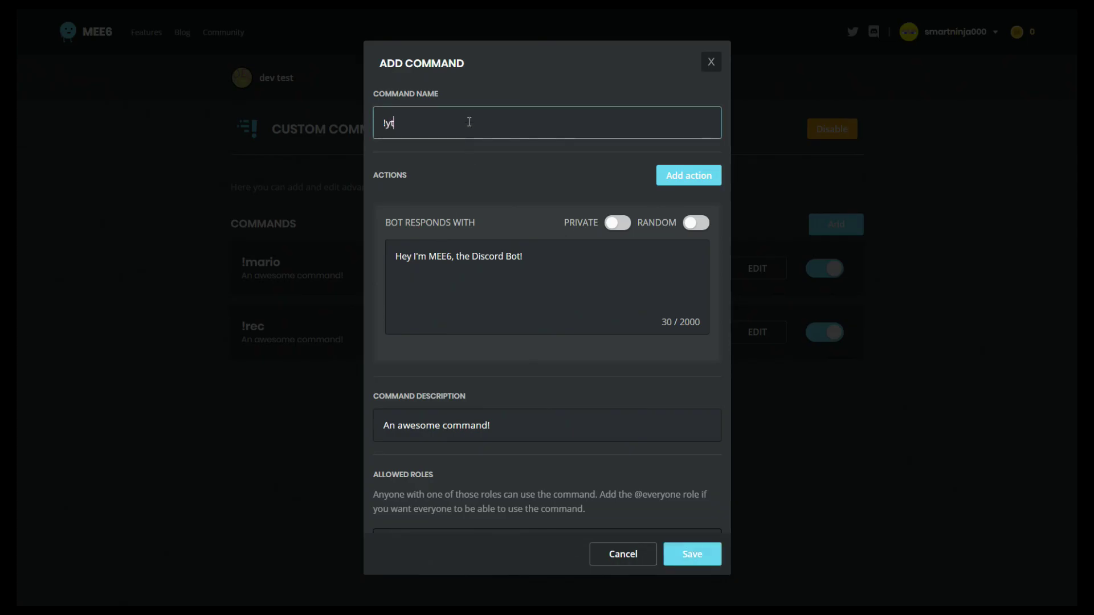
{"action": "left_click_drag", "start_coordinate": [593, 281], "coordinate": [139, 249]}
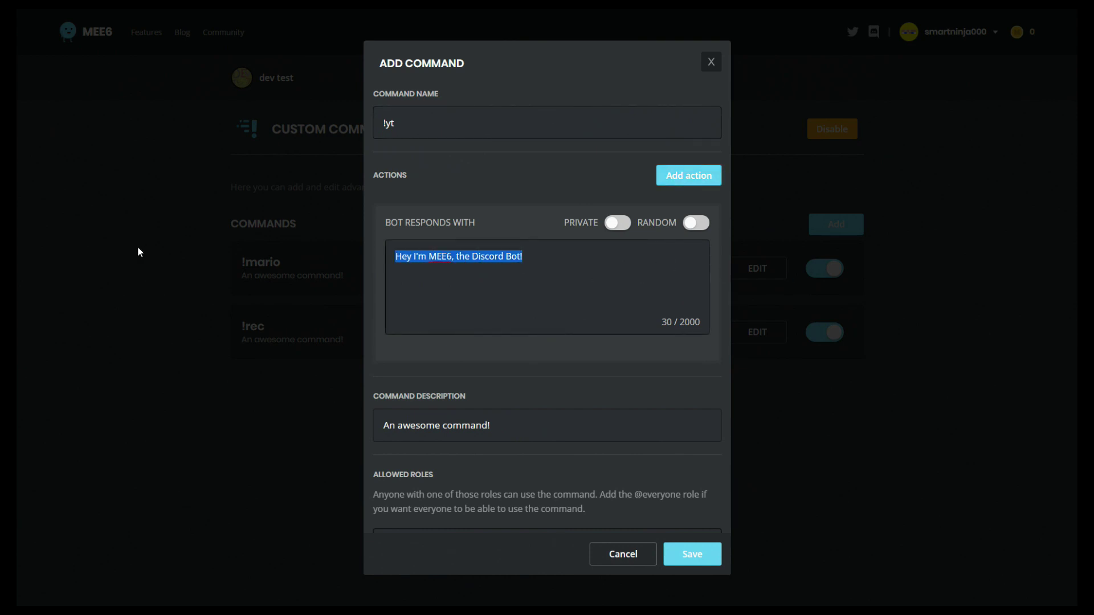
{"action": "type", "text": "@yt"}
{"action": "left_click", "coordinate": [477, 235]}
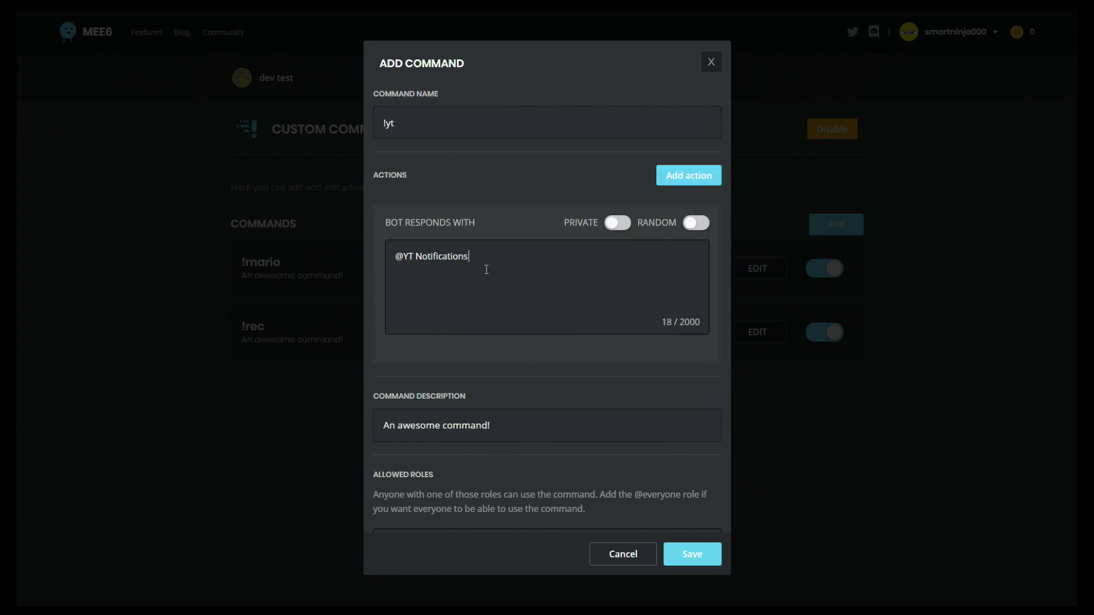
{"action": "type", "text": "hi"}
{"action": "left_click", "coordinate": [693, 561]}
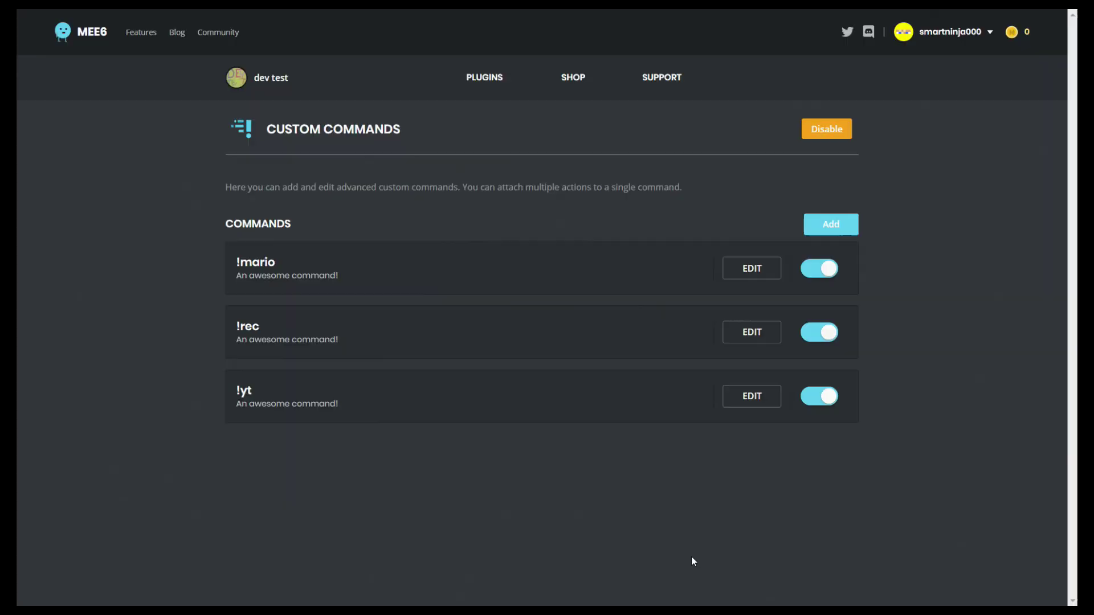
- Back in Discord, send !yt in #general to test the new command
{"action": "key", "text": "alt+Tab"}
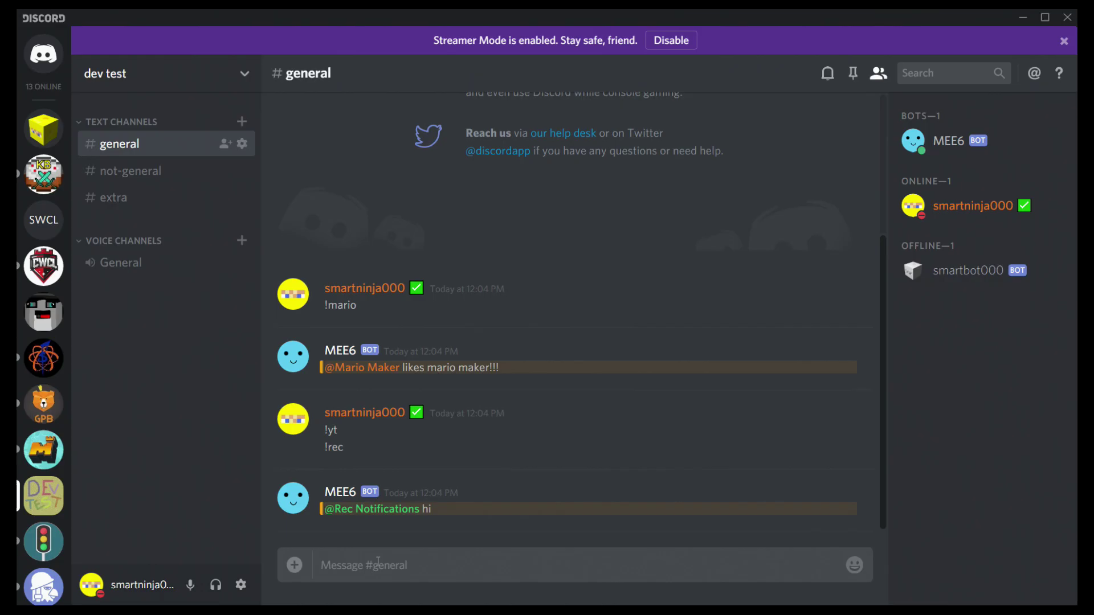
{"action": "type", "text": "!yt"}
{"action": "key", "text": "Return"}
{"action": "key", "text": "ctrl+a"}
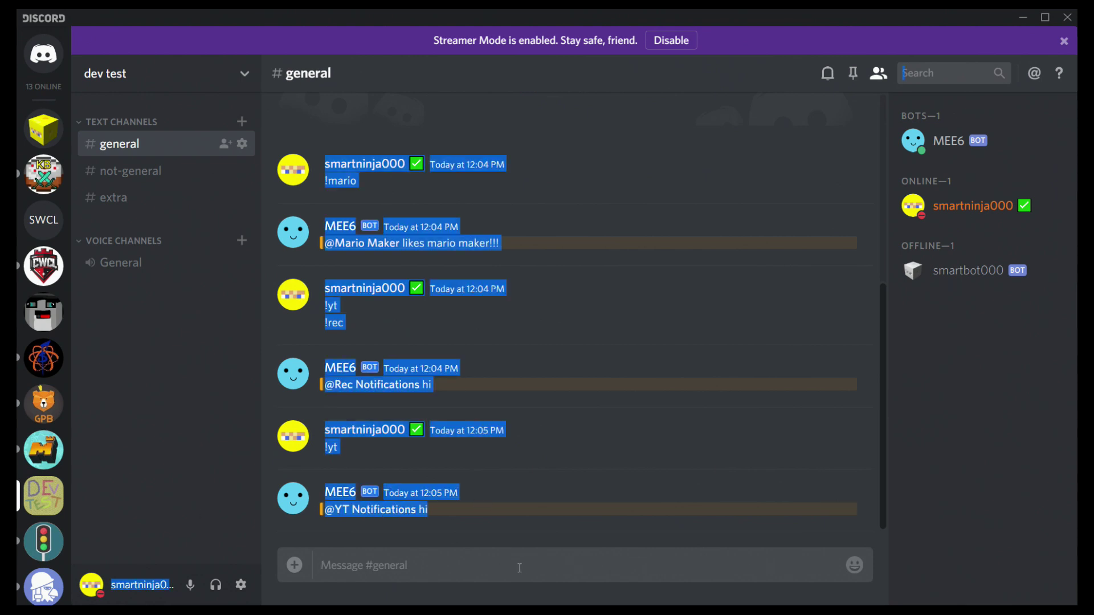
{"action": "left_click", "coordinate": [520, 567]}
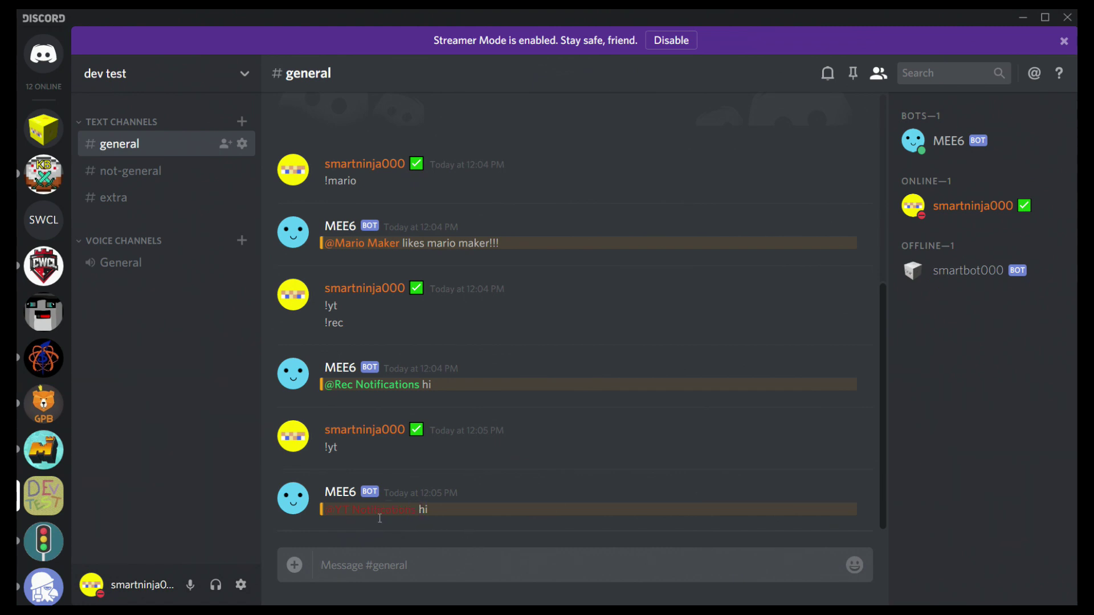
{"action": "left_click_drag", "start_coordinate": [325, 510], "coordinate": [414, 511]}
{"action": "left_click", "coordinate": [471, 525]}
{"action": "left_click_drag", "start_coordinate": [599, 509], "coordinate": [294, 516]}
{"action": "left_click_drag", "start_coordinate": [403, 512], "coordinate": [678, 501]}
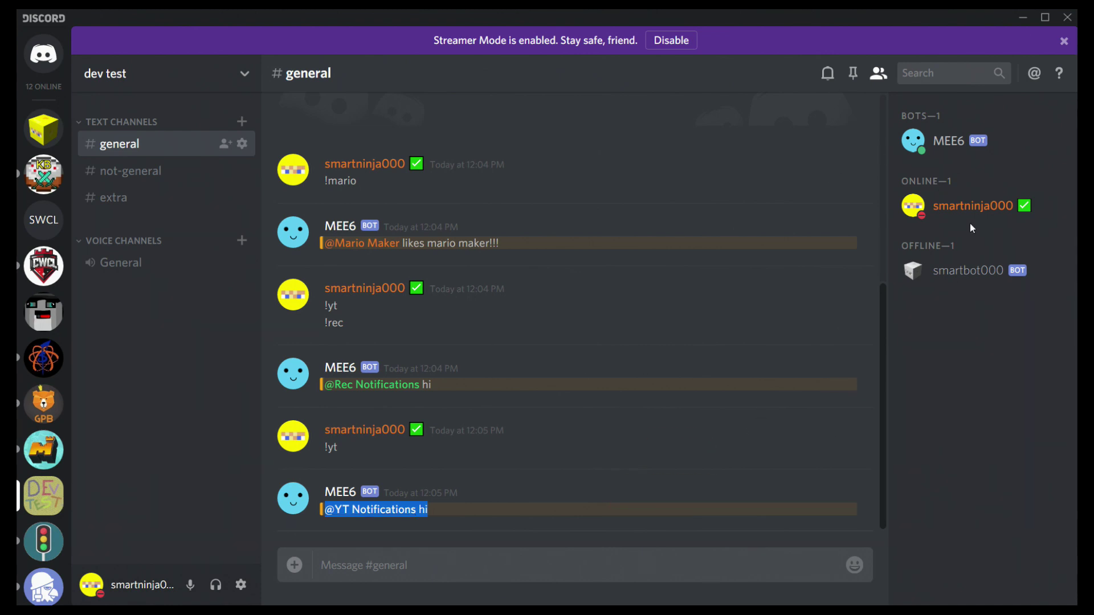
{"action": "left_click", "coordinate": [949, 276]}
{"action": "left_click", "coordinate": [598, 486]}
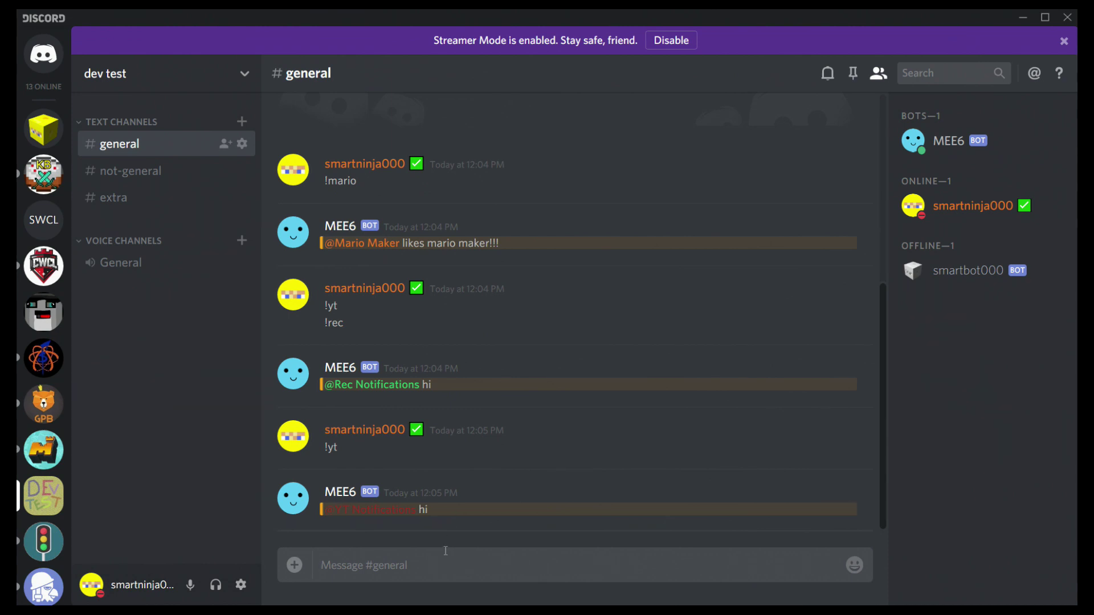
{"action": "left_click_drag", "start_coordinate": [436, 511], "coordinate": [324, 511]}
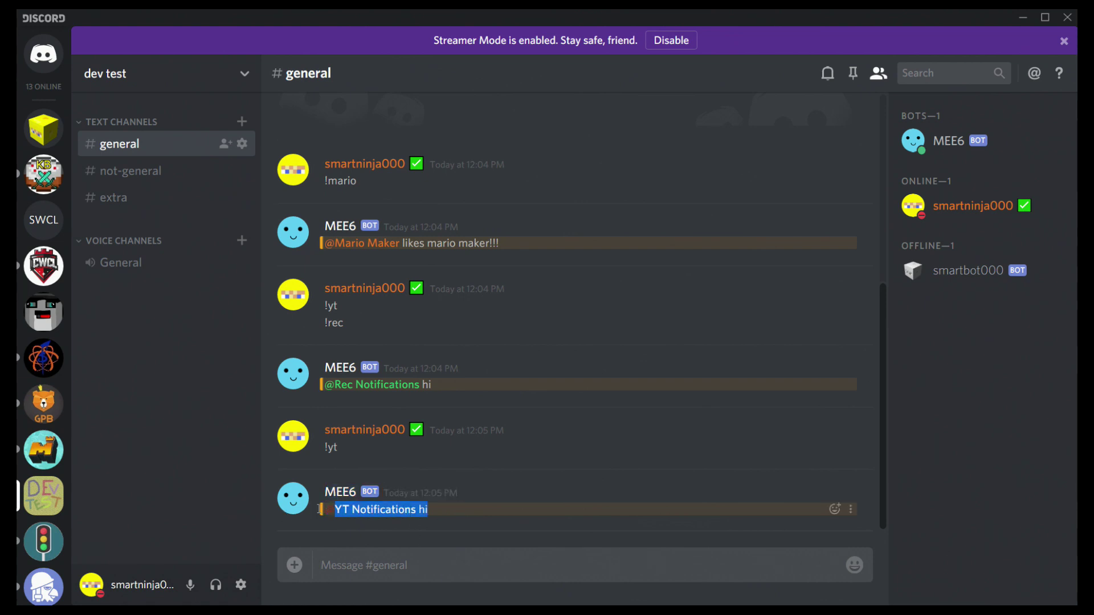
{"action": "left_click", "coordinate": [443, 511]}
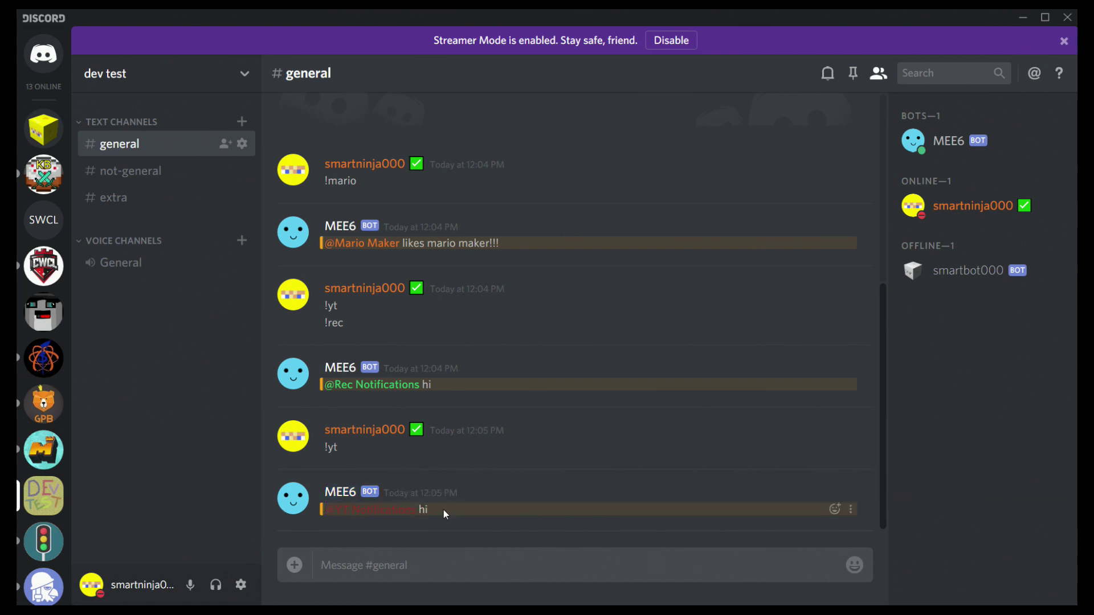
{"action": "left_click_drag", "start_coordinate": [443, 511], "coordinate": [301, 519]}
{"action": "mouse_move", "coordinate": [399, 510]}
{"action": "left_mouse_down"}
{"action": "mouse_move", "coordinate": [374, 535]}
{"action": "mouse_move", "coordinate": [389, 536]}
{"action": "mouse_move", "coordinate": [380, 569]}
{"action": "mouse_move", "coordinate": [390, 520]}
{"action": "left_mouse_up"}
{"action": "left_click", "coordinate": [389, 519]}
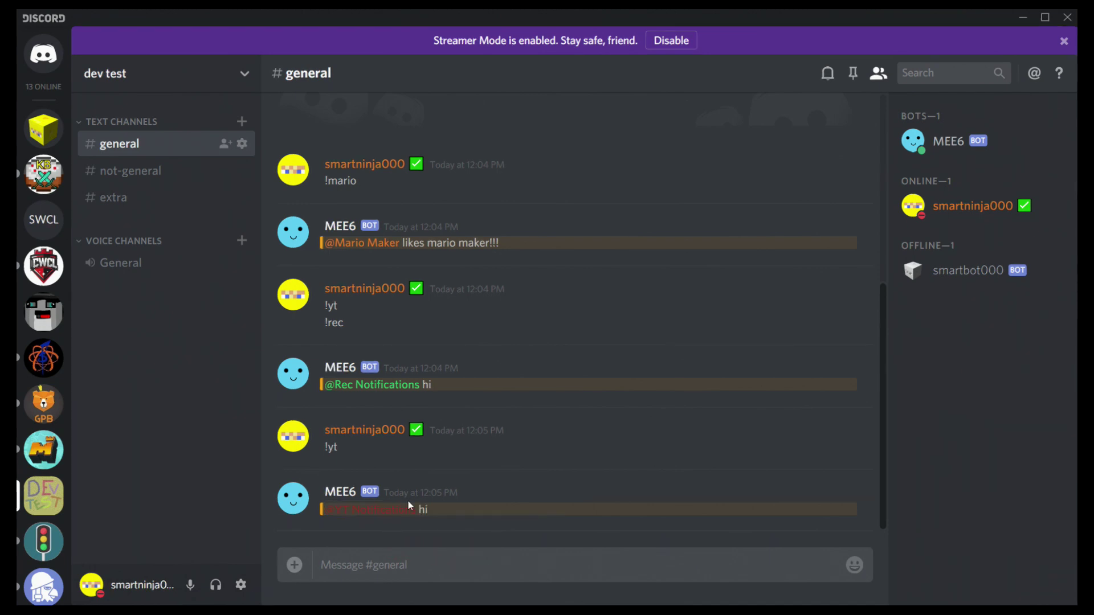
- Toggle Developer Mode off and back on in Appearance settings
{"action": "left_click", "coordinate": [242, 589]}
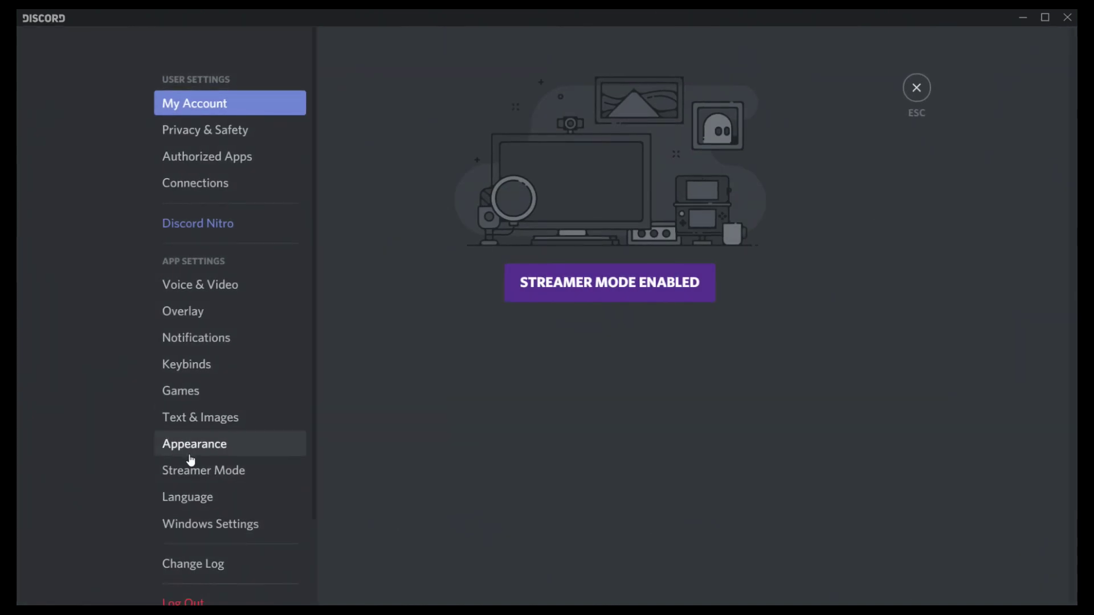
{"action": "left_click", "coordinate": [166, 450]}
{"action": "scroll", "coordinate": [718, 323], "scroll_direction": "down", "scroll_amount": 10}
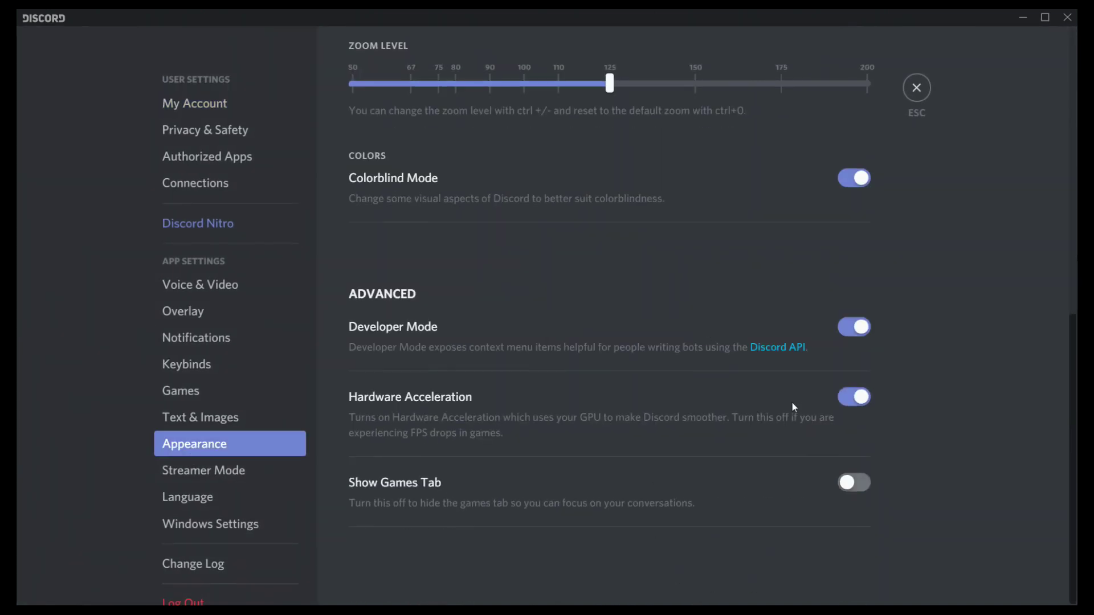
{"action": "left_click", "coordinate": [866, 329]}
{"action": "left_click", "coordinate": [867, 332]}
{"action": "key", "text": "Escape"}
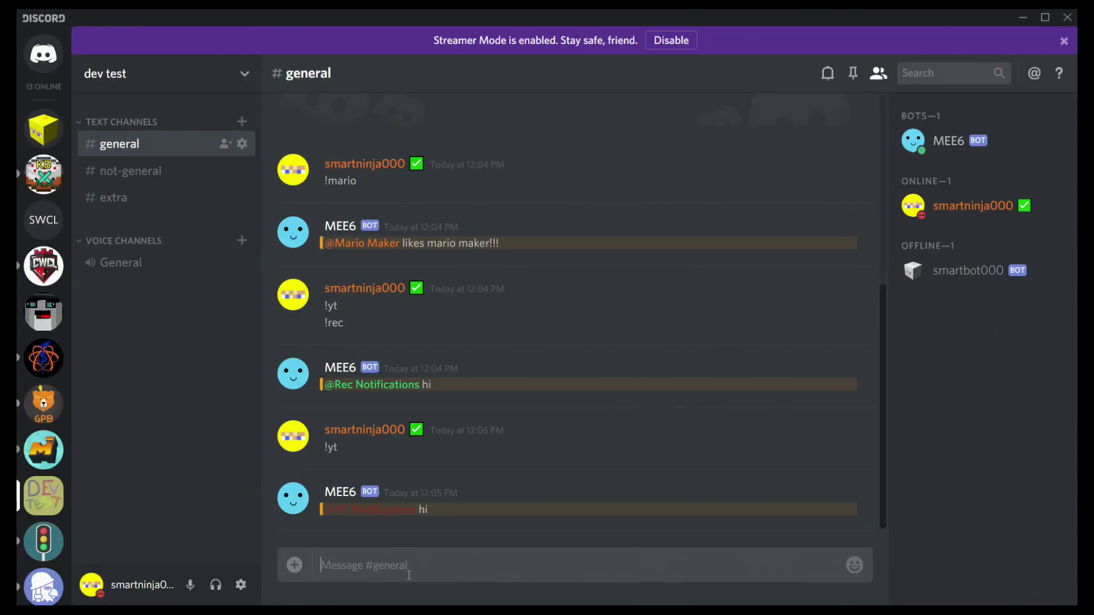
{"action": "type", "text": "@"}
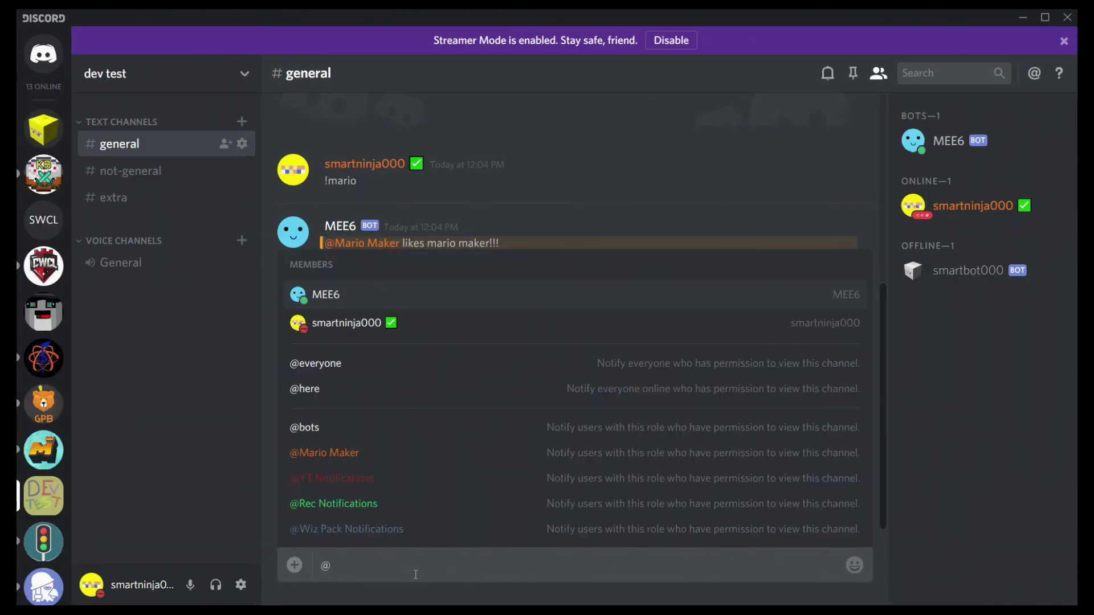
{"action": "left_click", "coordinate": [389, 525]}
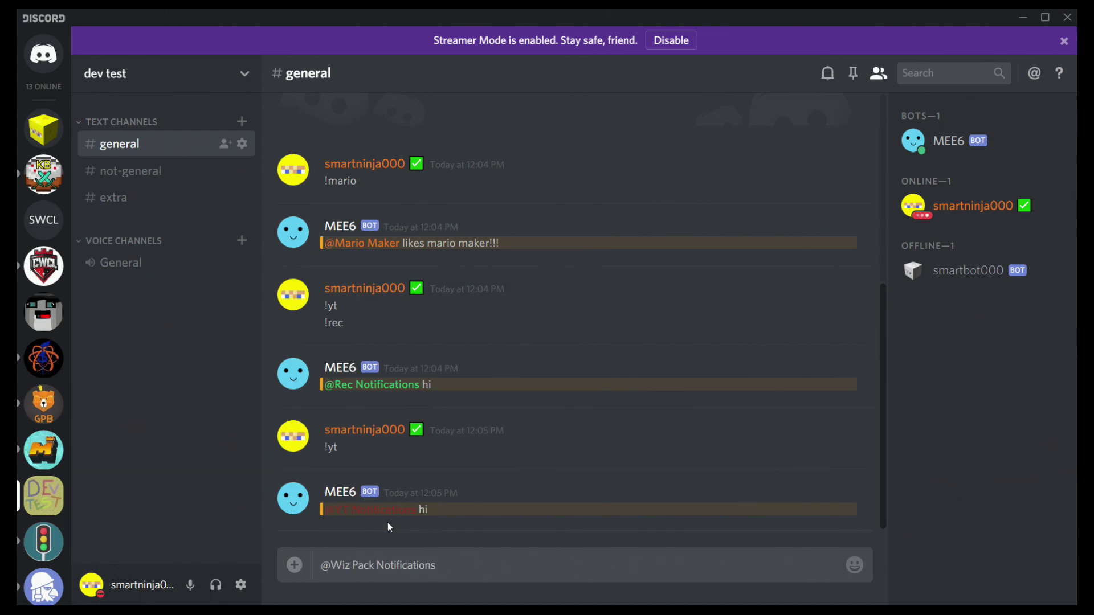
{"action": "key", "text": "Home"}
{"action": "type", "text": "\\"}
{"action": "key", "text": "shift+Left"}
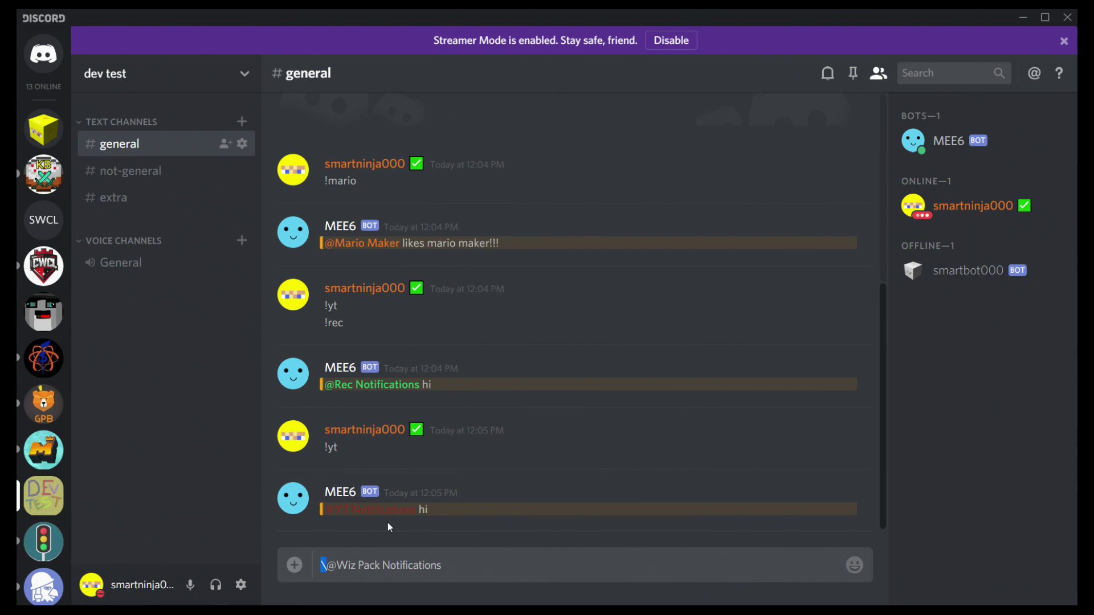
{"action": "key", "text": "Return"}
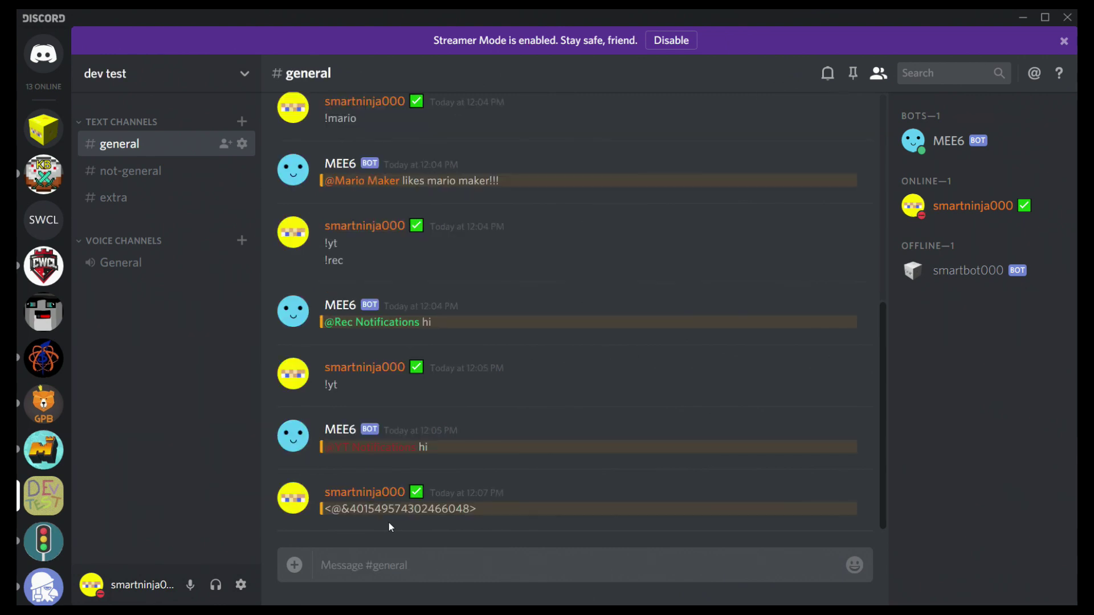
{"action": "left_click_drag", "start_coordinate": [488, 508], "coordinate": [302, 519]}
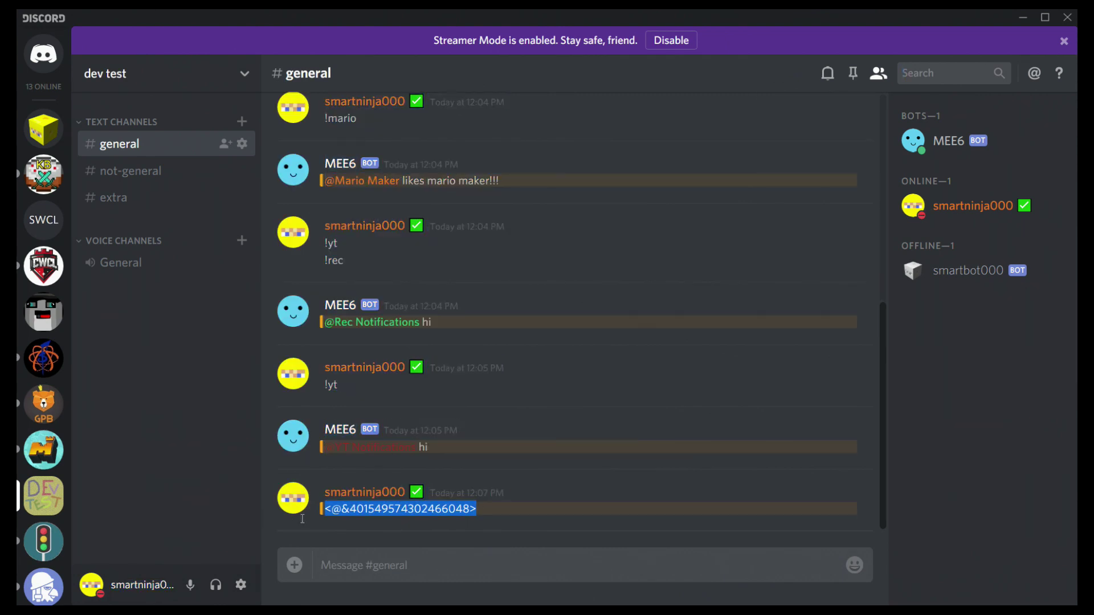
{"action": "double_click", "coordinate": [336, 510]}
{"action": "left_click", "coordinate": [334, 516]}
{"action": "left_click", "coordinate": [333, 516]}
{"action": "left_click_drag", "start_coordinate": [342, 509], "coordinate": [279, 525]}
{"action": "right_click", "coordinate": [486, 529]}
{"action": "mouse_move", "coordinate": [462, 392]}
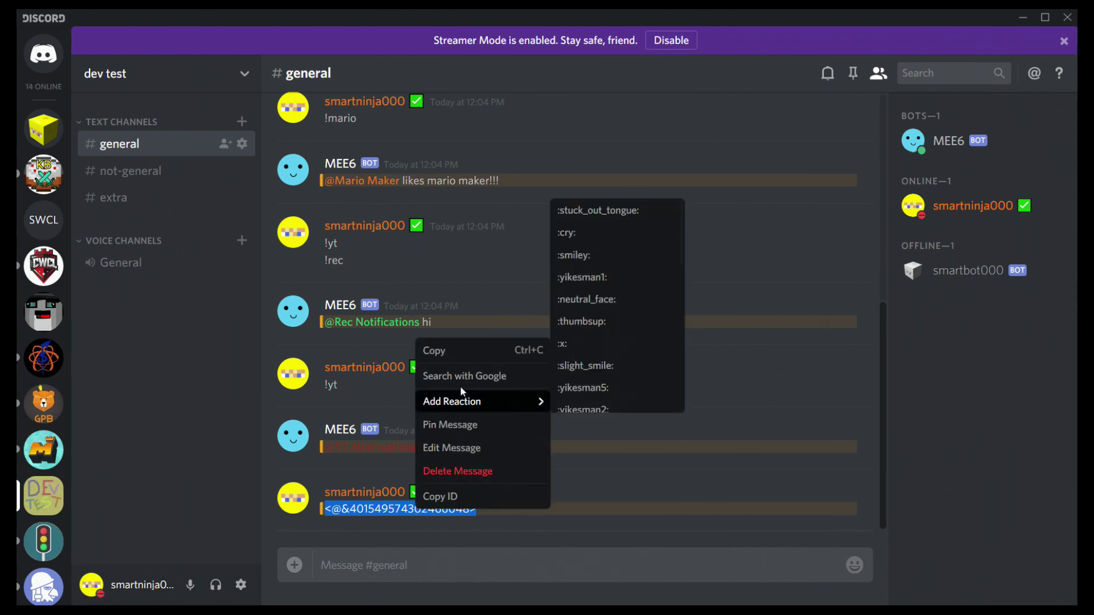
{"action": "left_click", "coordinate": [473, 357]}
{"action": "key", "text": "alt+Tab"}
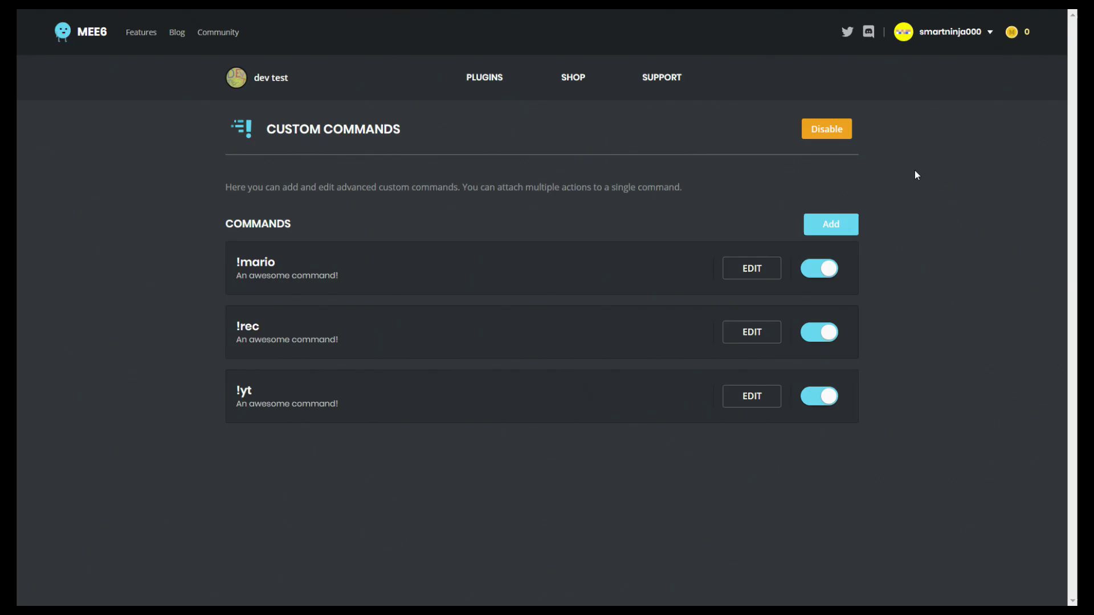
{"action": "left_click", "coordinate": [835, 232]}
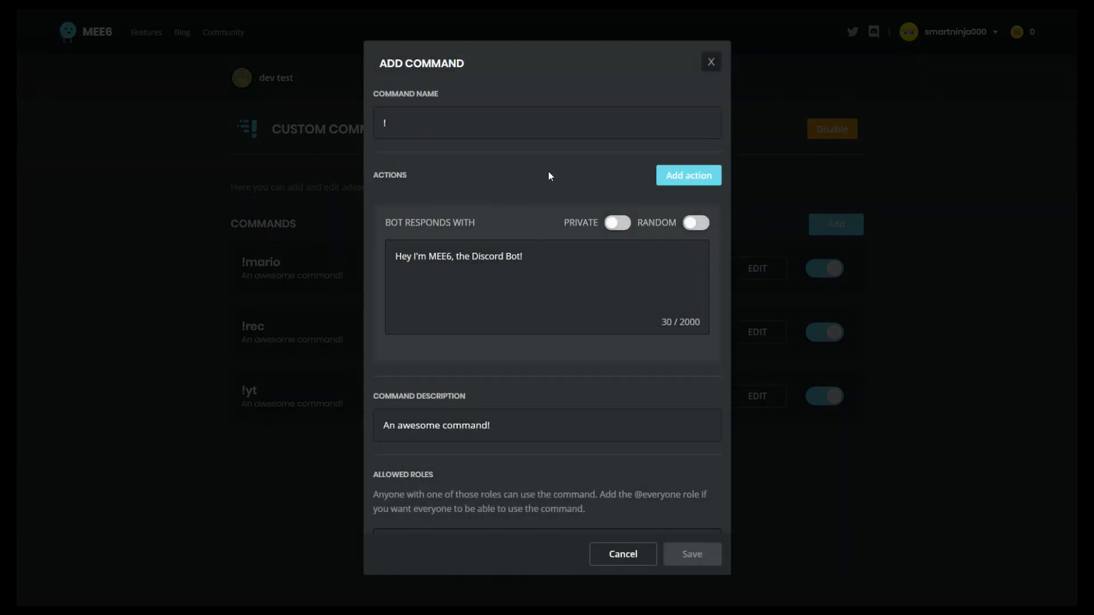
{"action": "left_click", "coordinate": [553, 126]}
{"action": "type", "text": "wiz"}
{"action": "left_click_drag", "start_coordinate": [593, 247], "coordinate": [185, 249]}
{"action": "key", "text": "ctrl+v"}
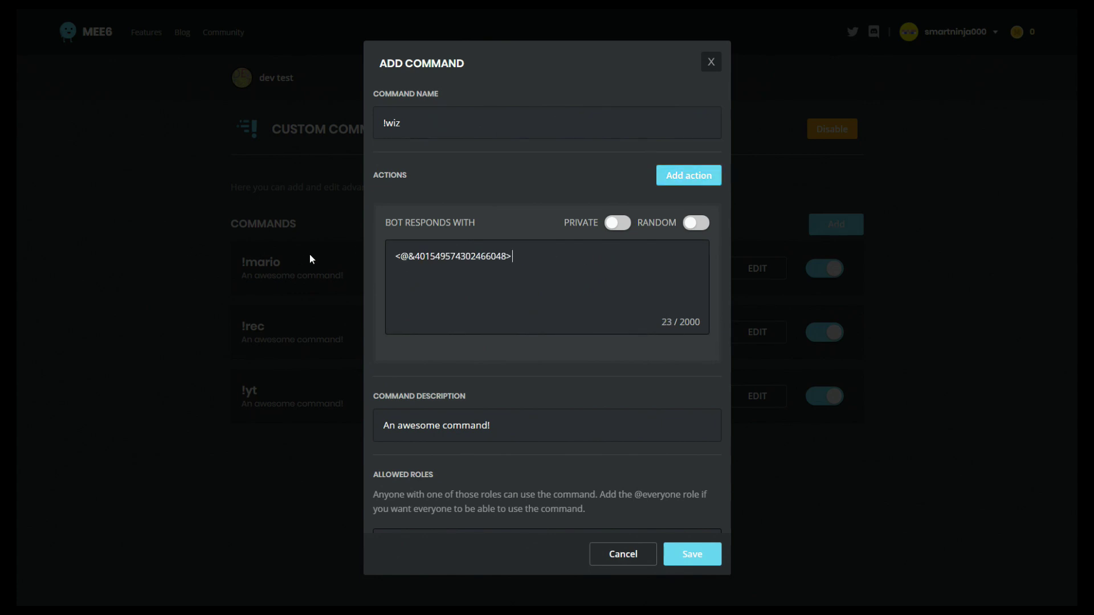
{"action": "type", "text": "I PINGGED YOU GET REKT"}
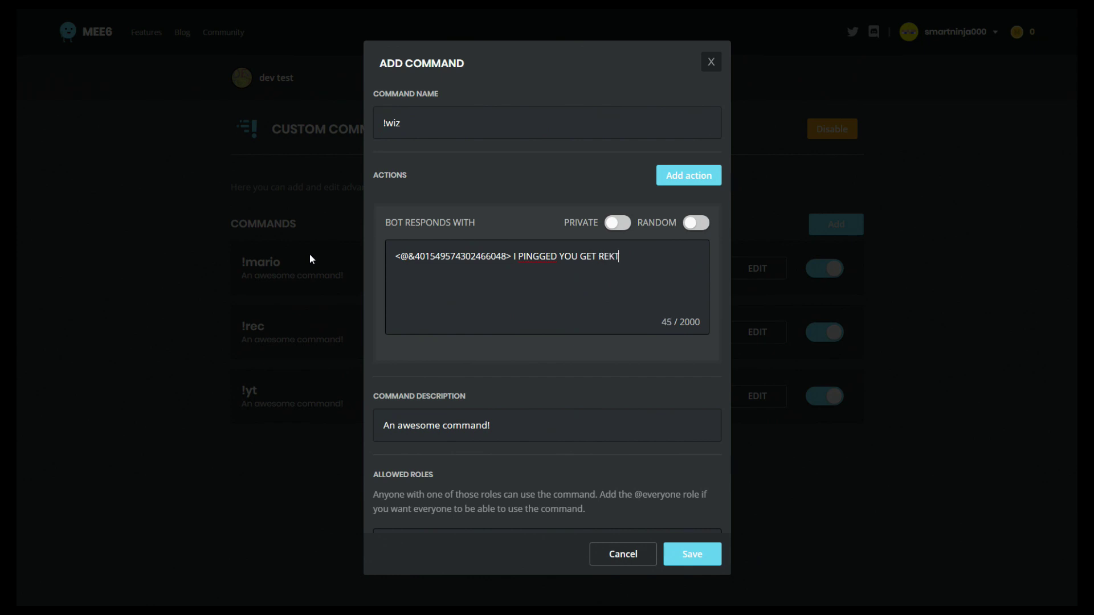
{"action": "type", "text": " PLS SUBSCRIBE"}
{"action": "left_click", "coordinate": [693, 555]}
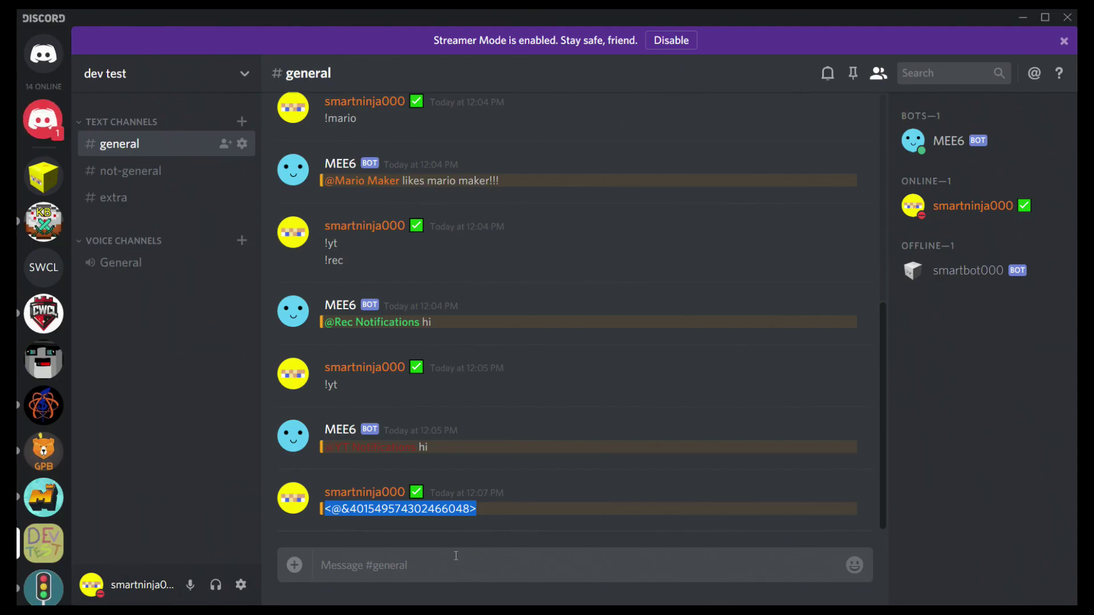
{"action": "left_click", "coordinate": [430, 573]}
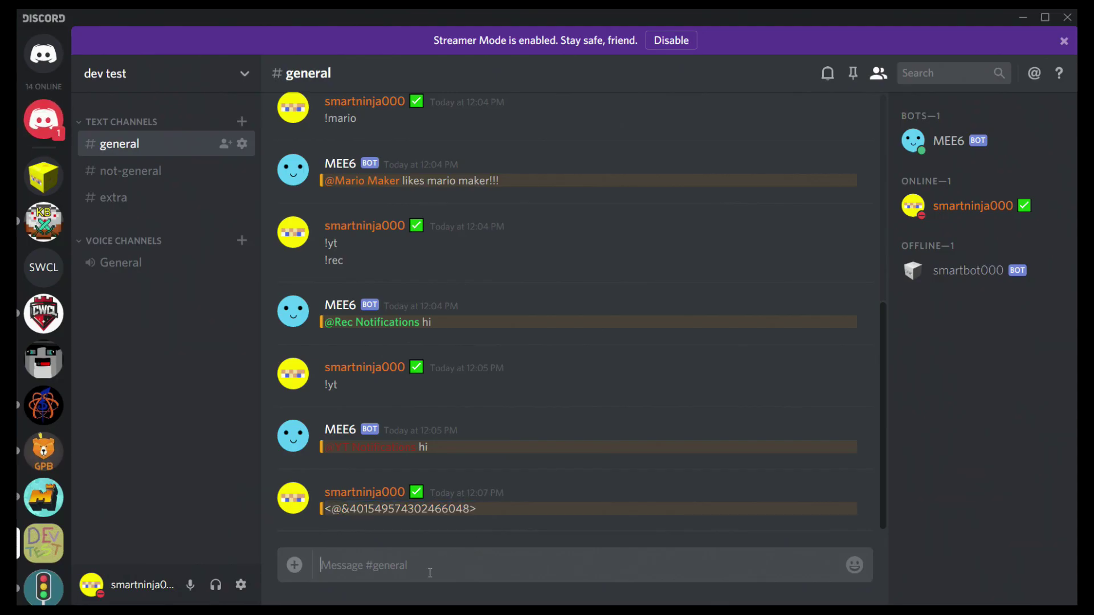
{"action": "type", "text": "!"}
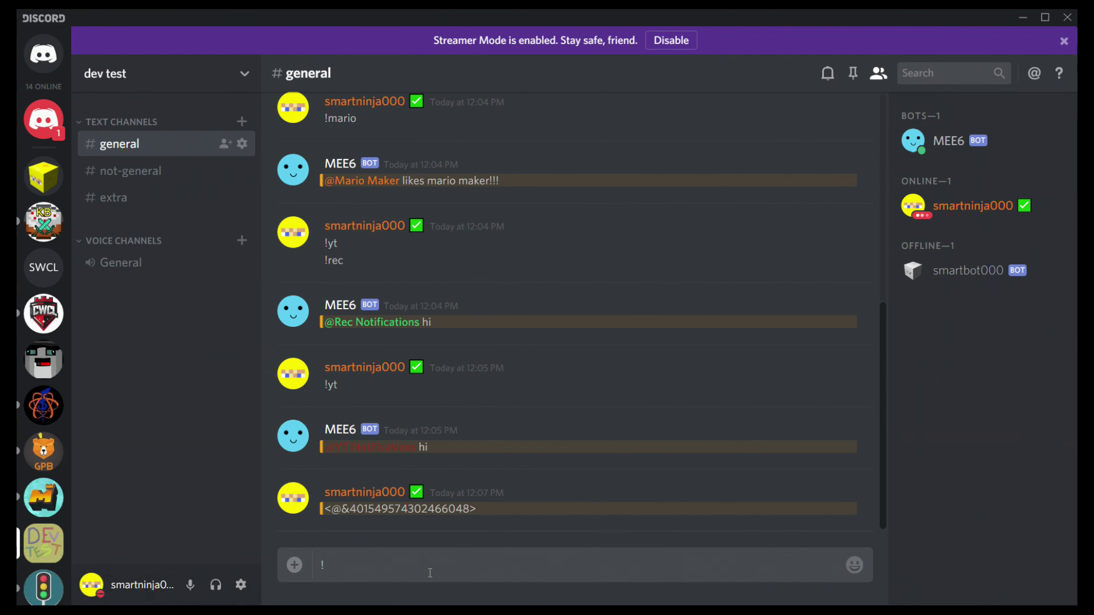
{"action": "type", "text": "wiz"}
{"action": "key", "text": "Return"}
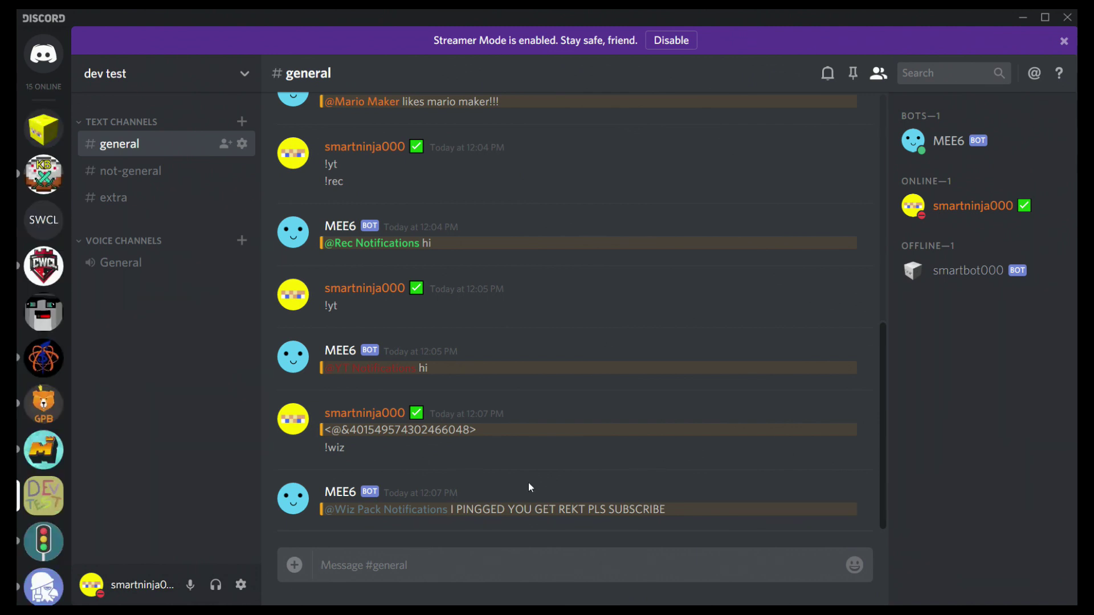
{"action": "left_click_drag", "start_coordinate": [756, 536], "coordinate": [368, 523]}
{"action": "left_click", "coordinate": [392, 520]}
{"action": "left_click_drag", "start_coordinate": [424, 525], "coordinate": [327, 487]}
{"action": "left_click", "coordinate": [467, 527]}
{"action": "left_click_drag", "start_coordinate": [742, 494], "coordinate": [717, 537]}
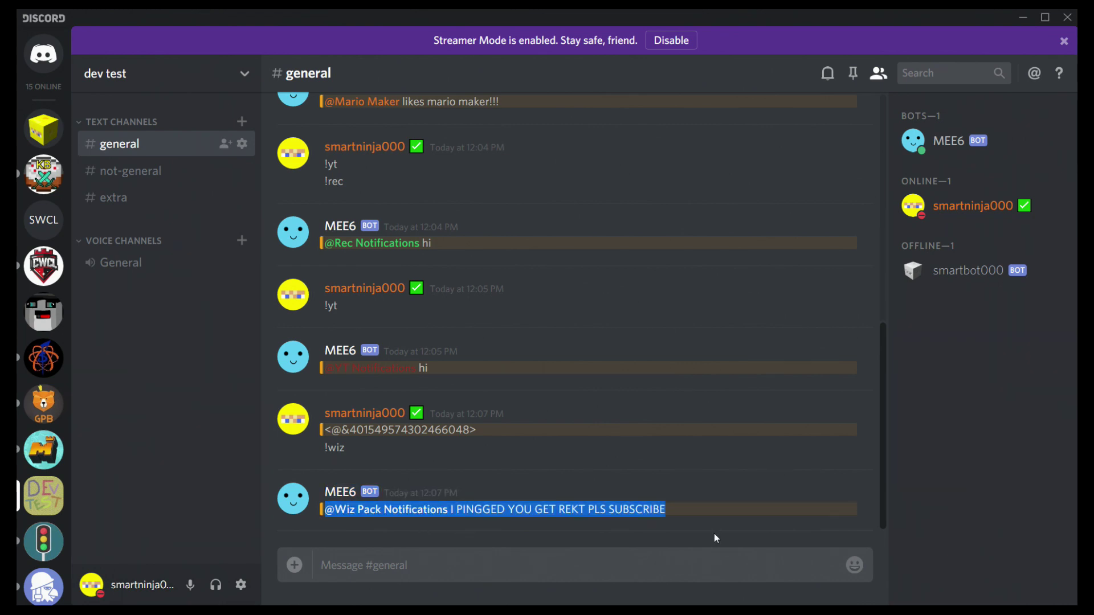
{"action": "left_click", "coordinate": [713, 533]}
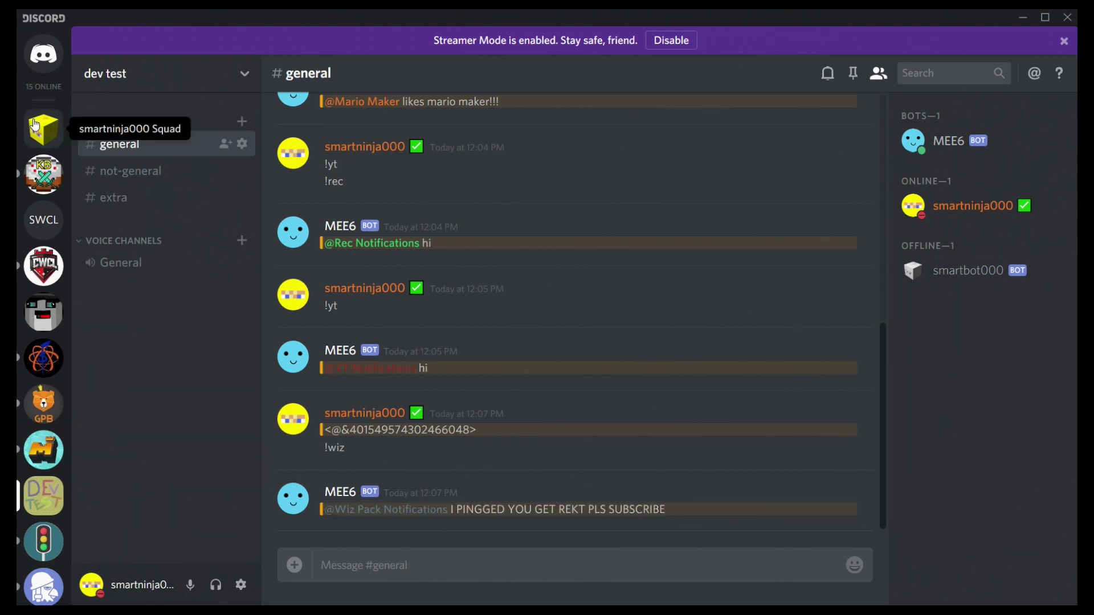
- View the offline bot's and MEE6's profile cards, then select MEE6's reply line
{"action": "left_click", "coordinate": [943, 278]}
{"action": "left_click", "coordinate": [929, 140]}
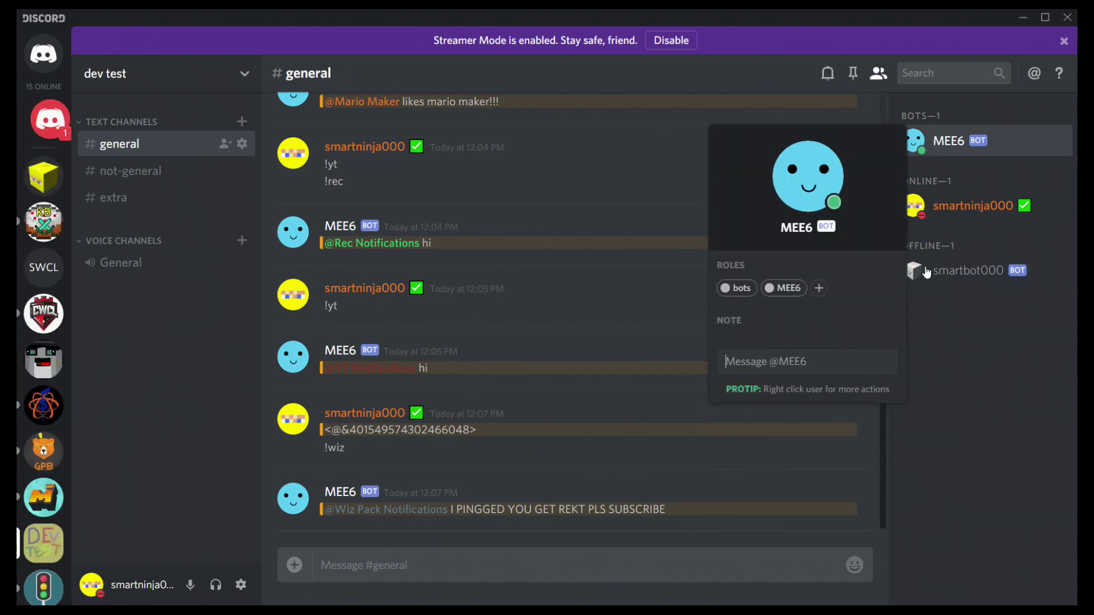
{"action": "left_click", "coordinate": [617, 345]}
{"action": "triple_click", "coordinate": [735, 492]}
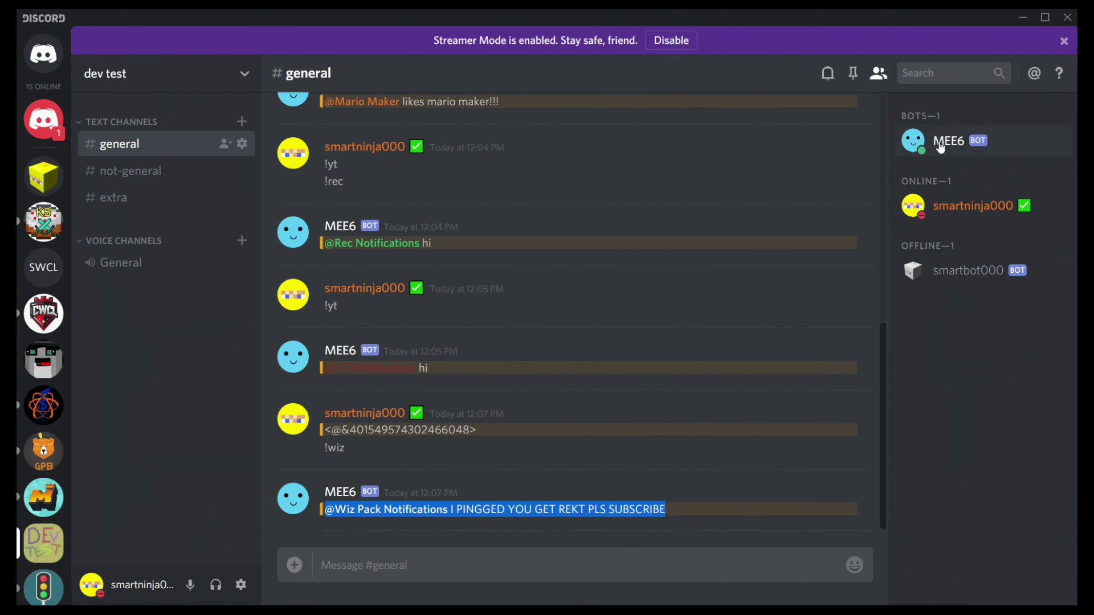
{"action": "left_click", "coordinate": [623, 552]}
{"action": "left_click", "coordinate": [953, 268]}
{"action": "left_click", "coordinate": [381, 564]}
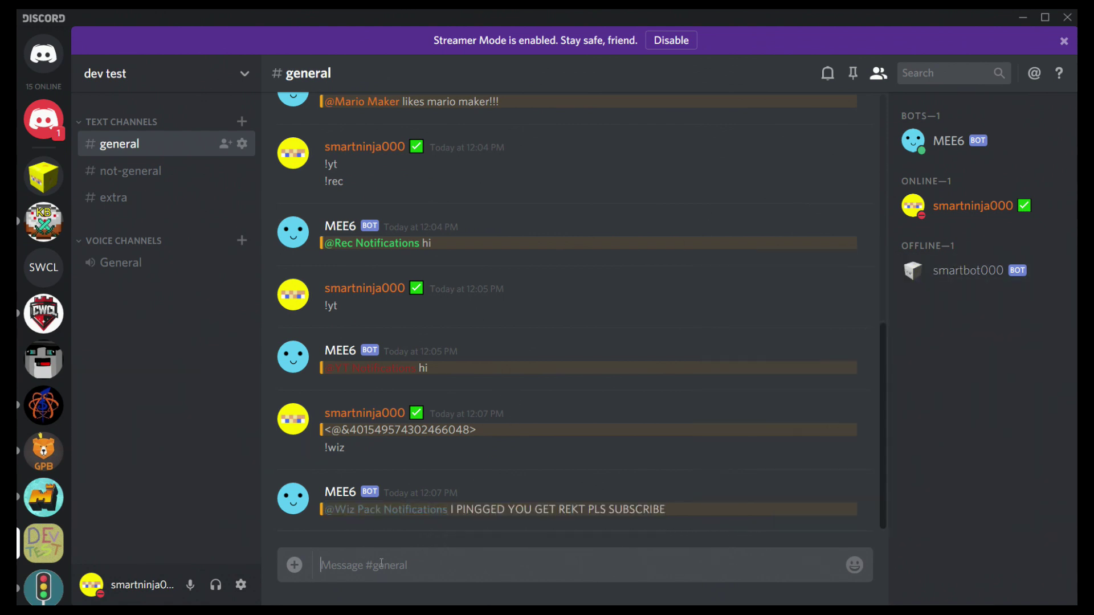
{"action": "type", "text": "@"}
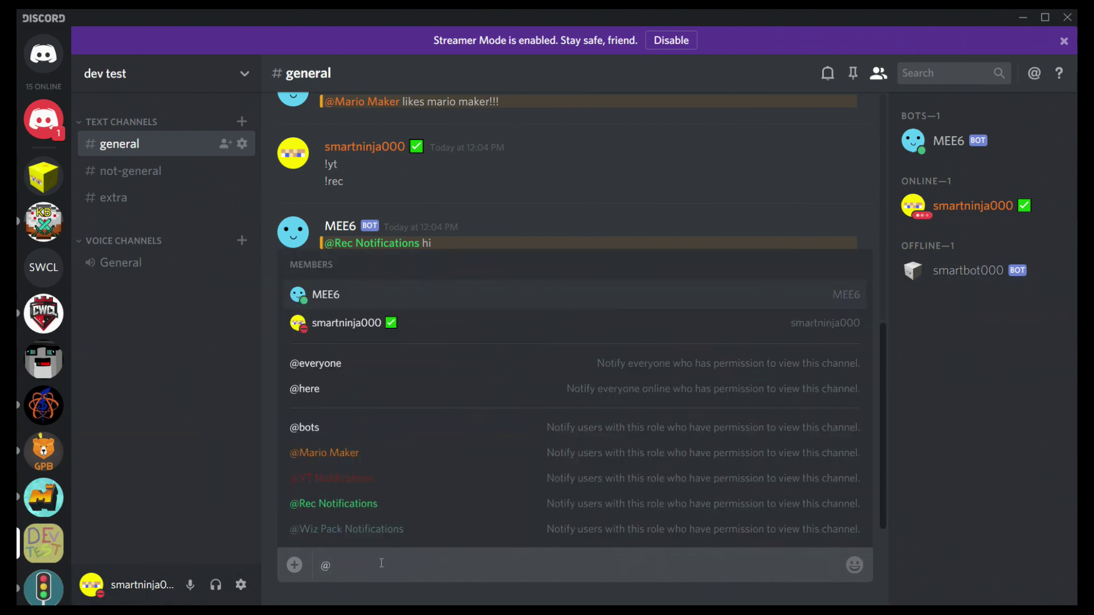
{"action": "left_click", "coordinate": [420, 526]}
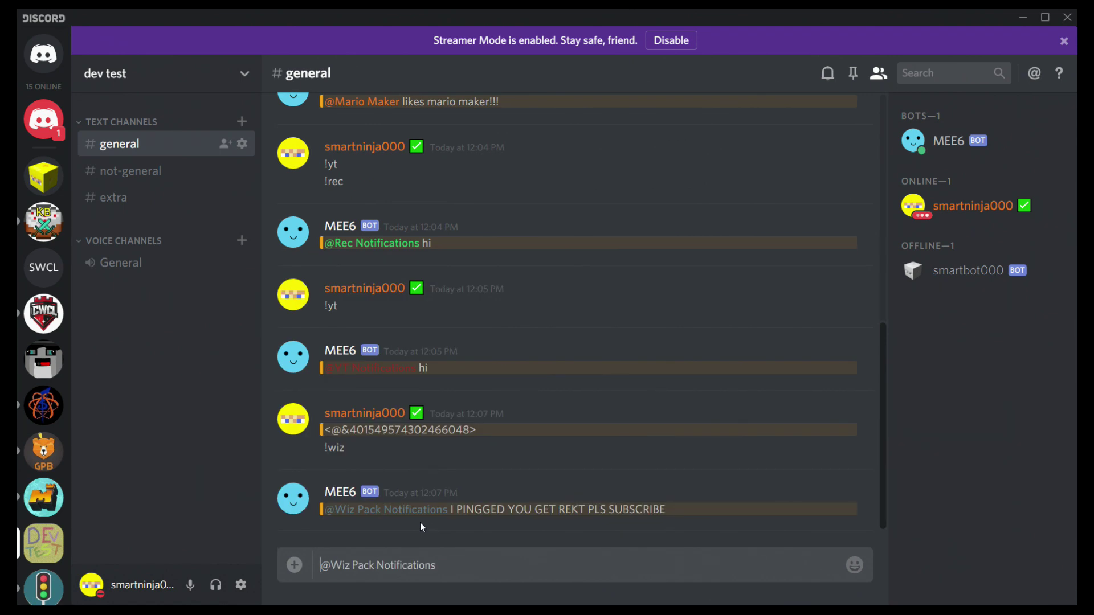
{"action": "key", "text": "Return"}
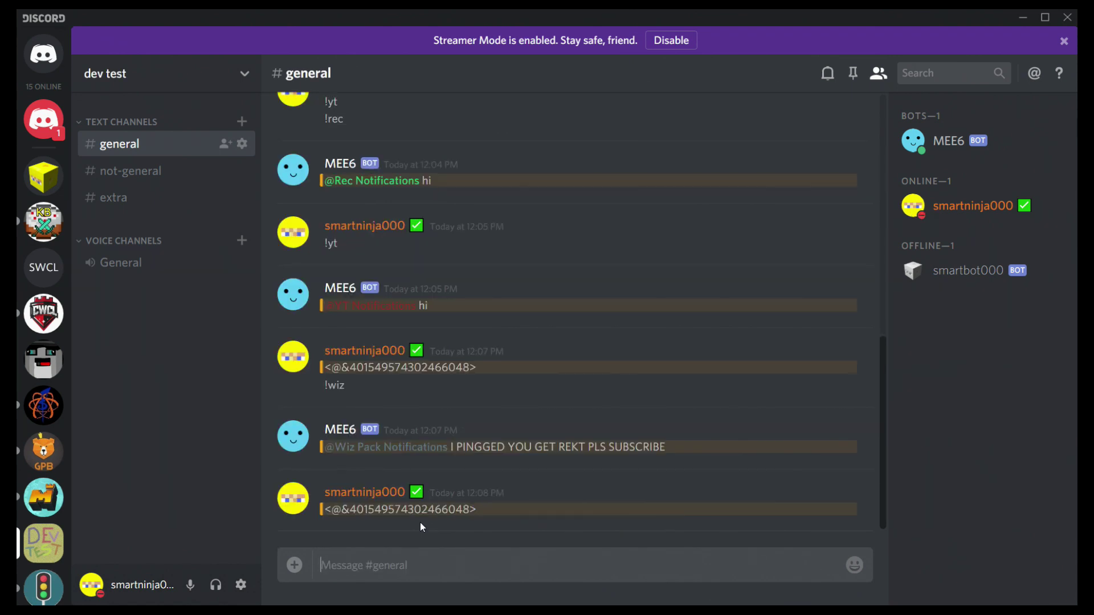
- Copy the role mention string and resend it, then switch to the secret-bot-commands server
{"action": "left_click_drag", "start_coordinate": [478, 509], "coordinate": [328, 525]}
{"action": "left_click", "coordinate": [522, 524]}
{"action": "key", "text": "ctrl+c"}
{"action": "left_click", "coordinate": [558, 559]}
{"action": "key", "text": "ctrl+v"}
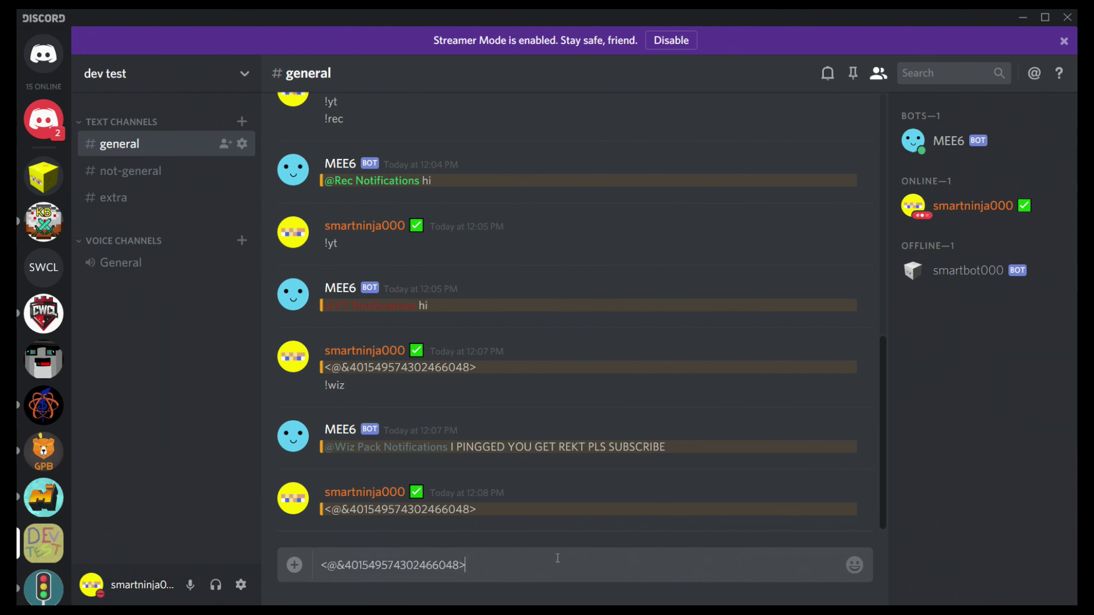
{"action": "key", "text": "Return"}
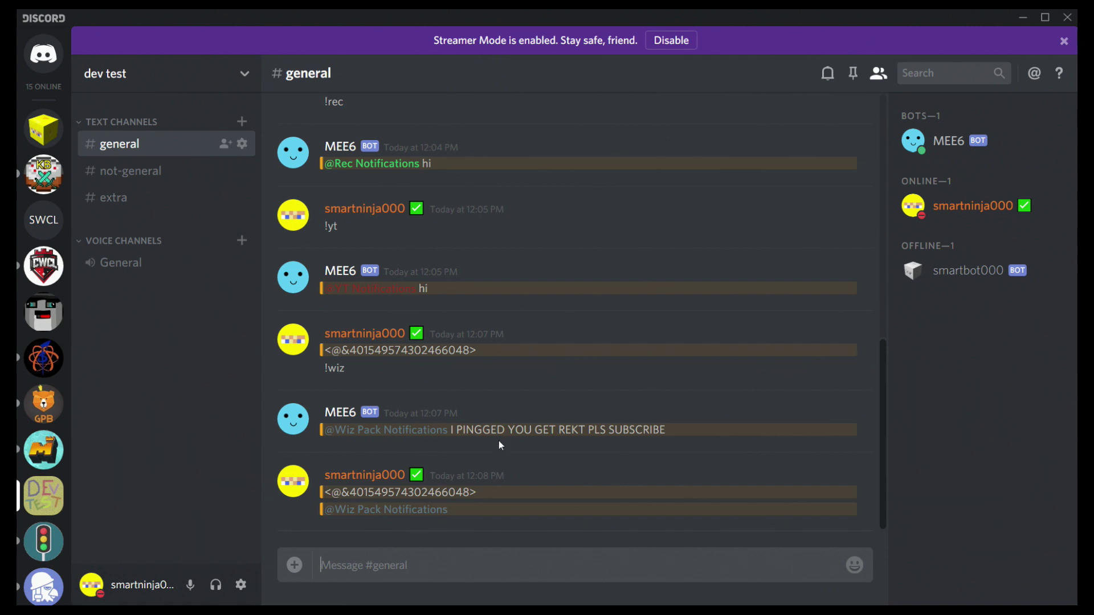
{"action": "left_click", "coordinate": [44, 129]}
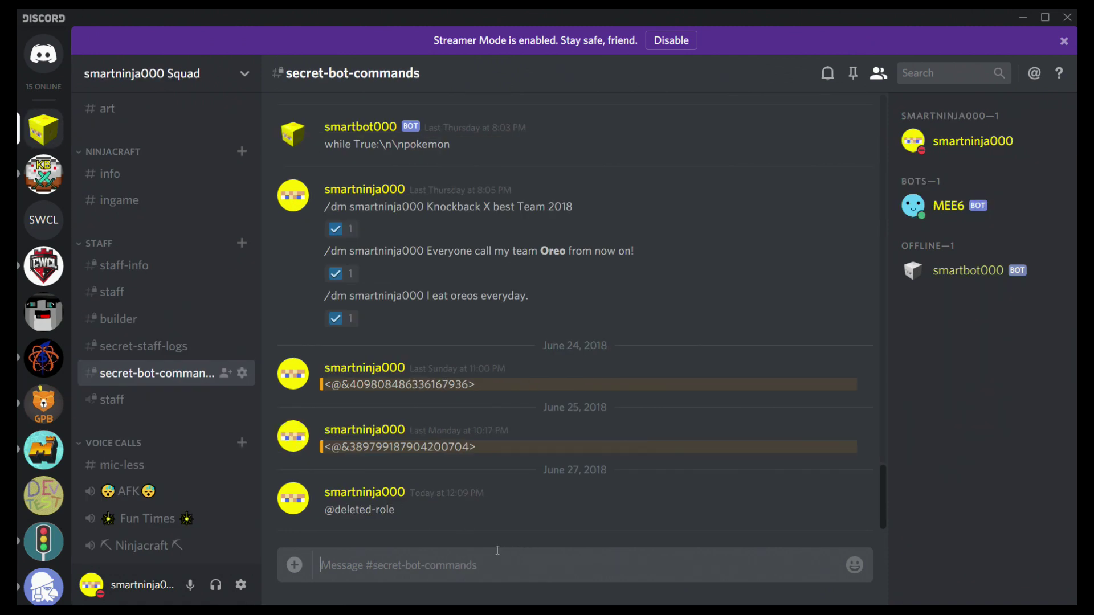
{"action": "key", "text": "ctrl+v"}
{"action": "key", "text": "Return"}
{"action": "left_click_drag", "start_coordinate": [563, 528], "coordinate": [319, 495]}
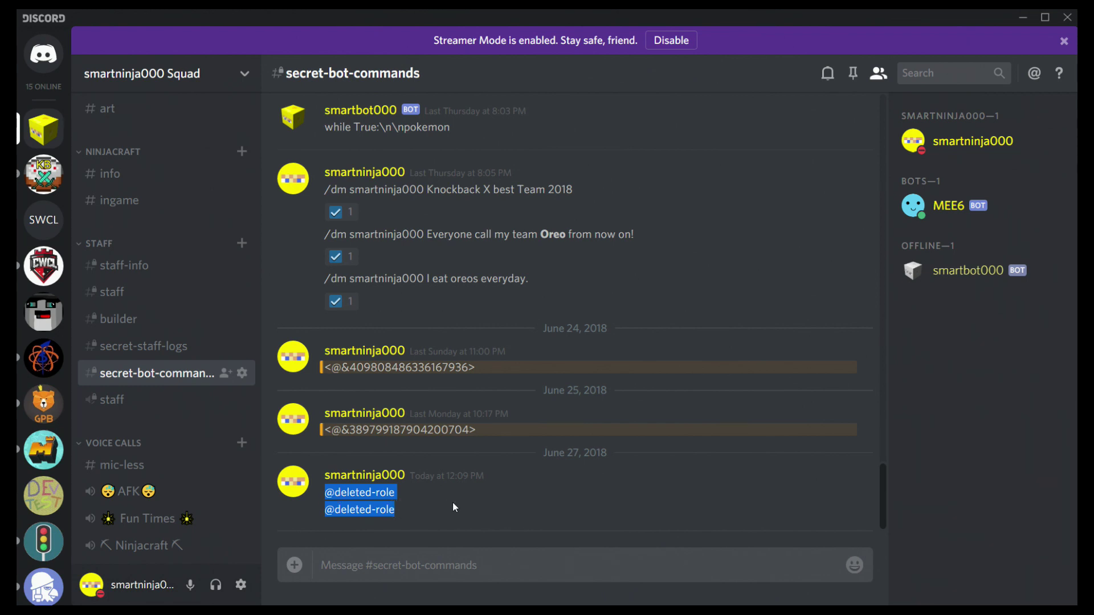
{"action": "left_click", "coordinate": [533, 563]}
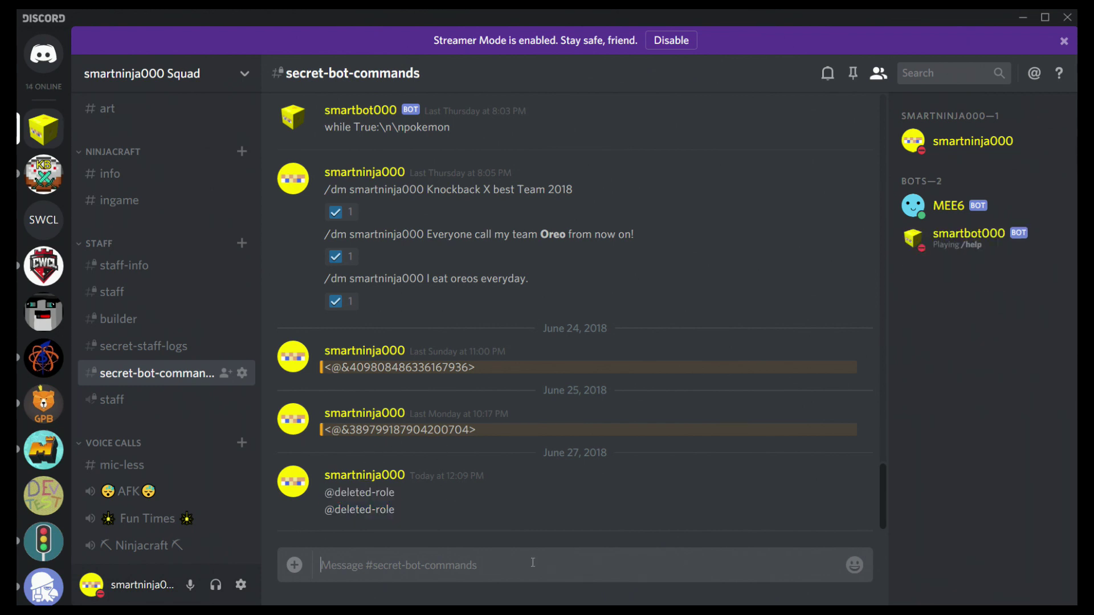
{"action": "left_click", "coordinate": [982, 247]}
{"action": "left_click", "coordinate": [503, 552]}
- Run /ping and /info Rover, then select Rover's mention string in the info card
{"action": "type", "text": "/ping"}
{"action": "key", "text": "Return"}
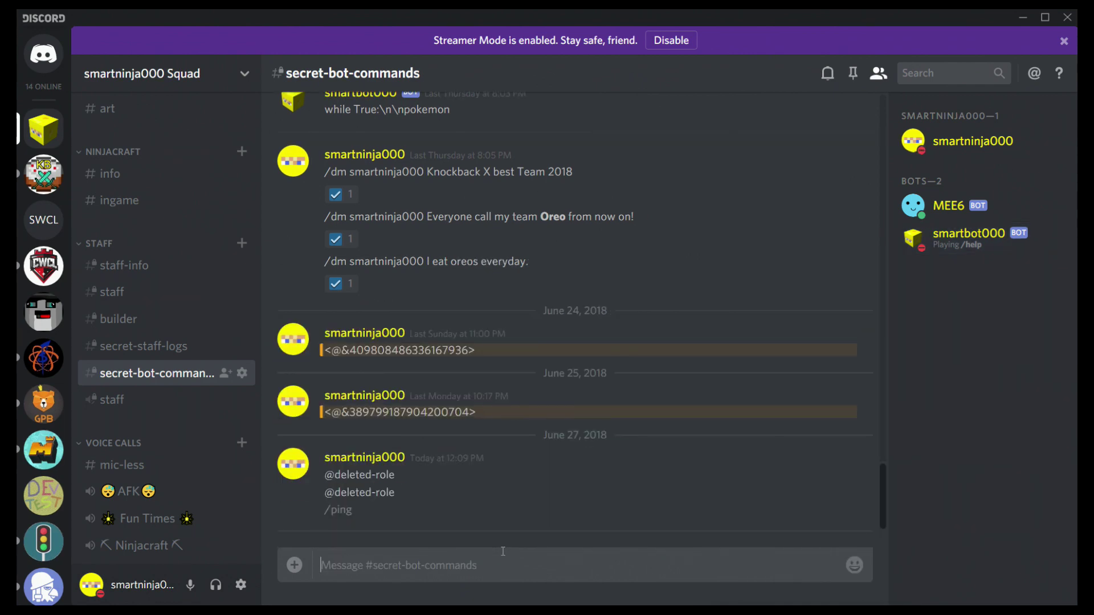
{"action": "type", "text": "/ping"}
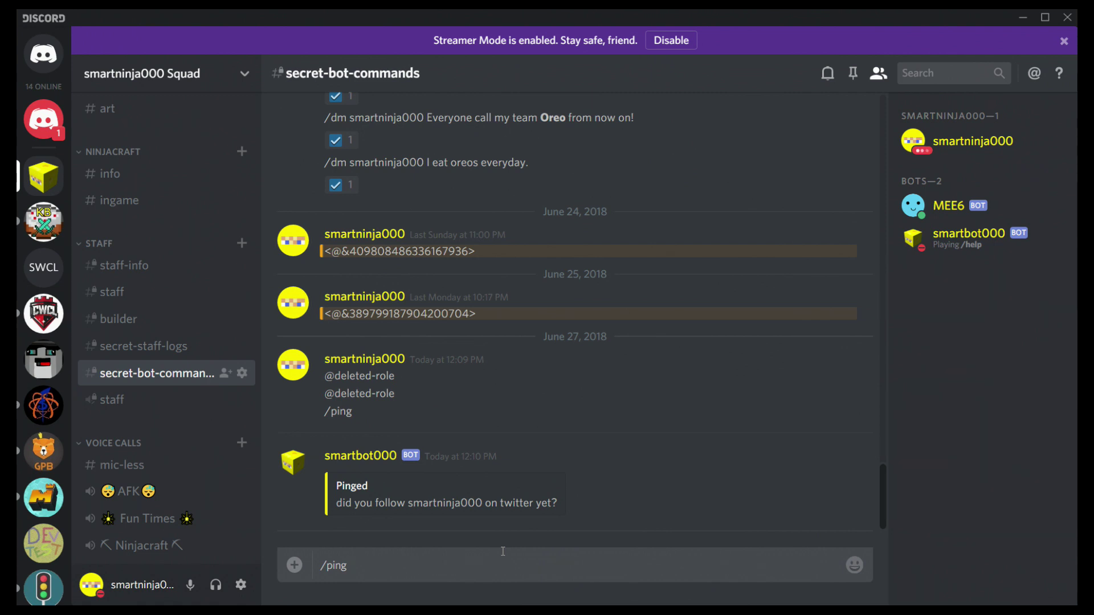
{"action": "key", "text": "BackSpace"}
{"action": "key", "text": "BackSpace"}
{"action": "key", "text": "BackSpace"}
{"action": "key", "text": "BackSpace"}
{"action": "type", "text": "info Rover"}
{"action": "key", "text": "Return"}
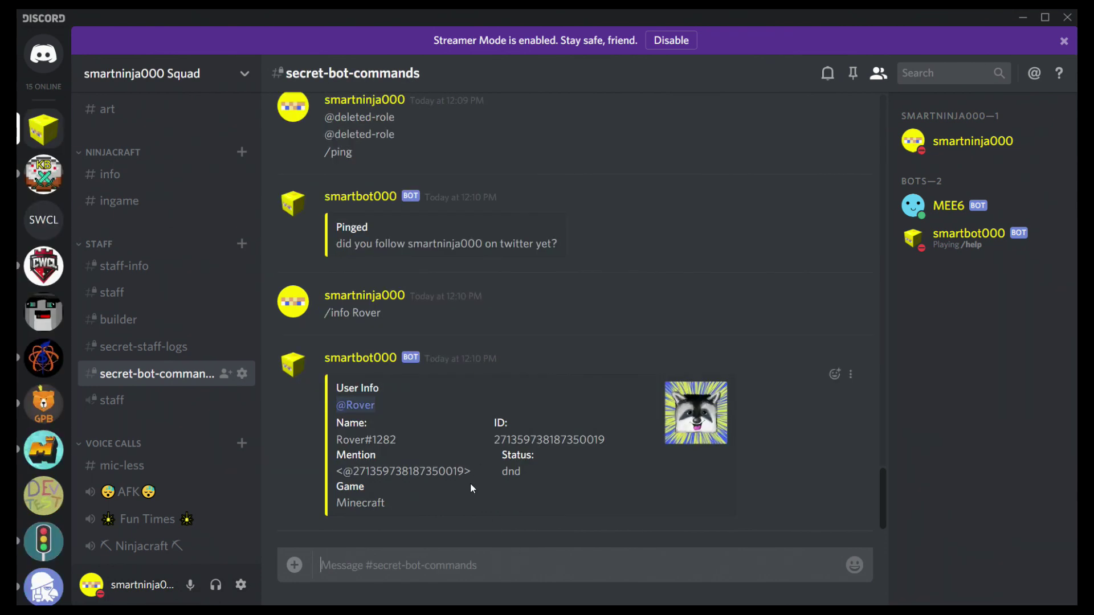
{"action": "double_click", "coordinate": [474, 469]}
{"action": "left_click_drag", "start_coordinate": [494, 420], "coordinate": [605, 439]}
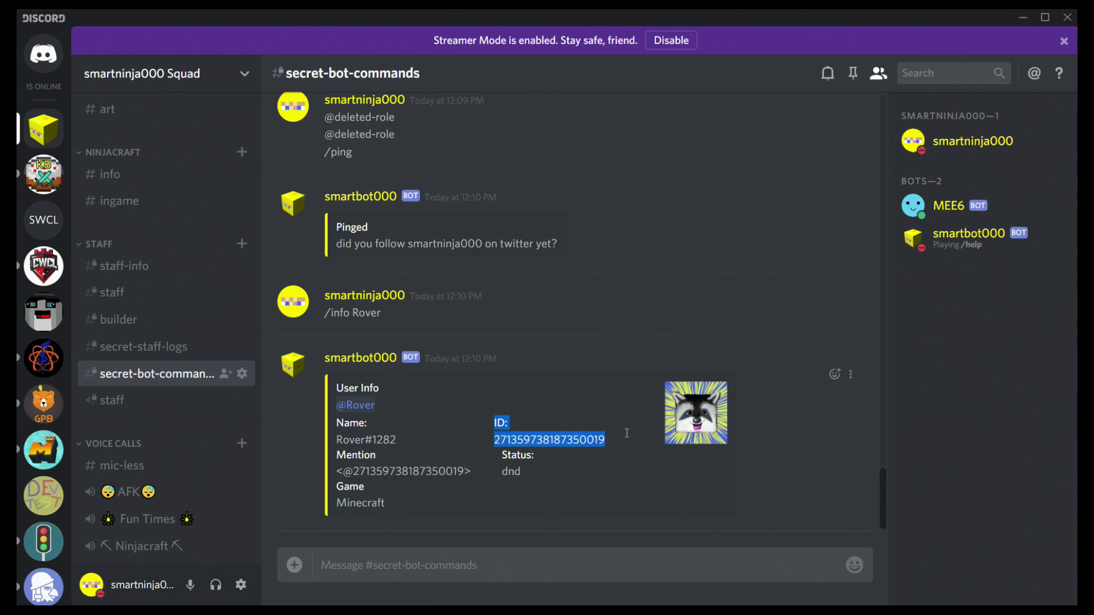
{"action": "left_click", "coordinate": [595, 437]}
{"action": "left_click_drag", "start_coordinate": [477, 472], "coordinate": [334, 467]}
- Paste and send Rover's mention string in dev test's #general
{"action": "left_click", "coordinate": [43, 496]}
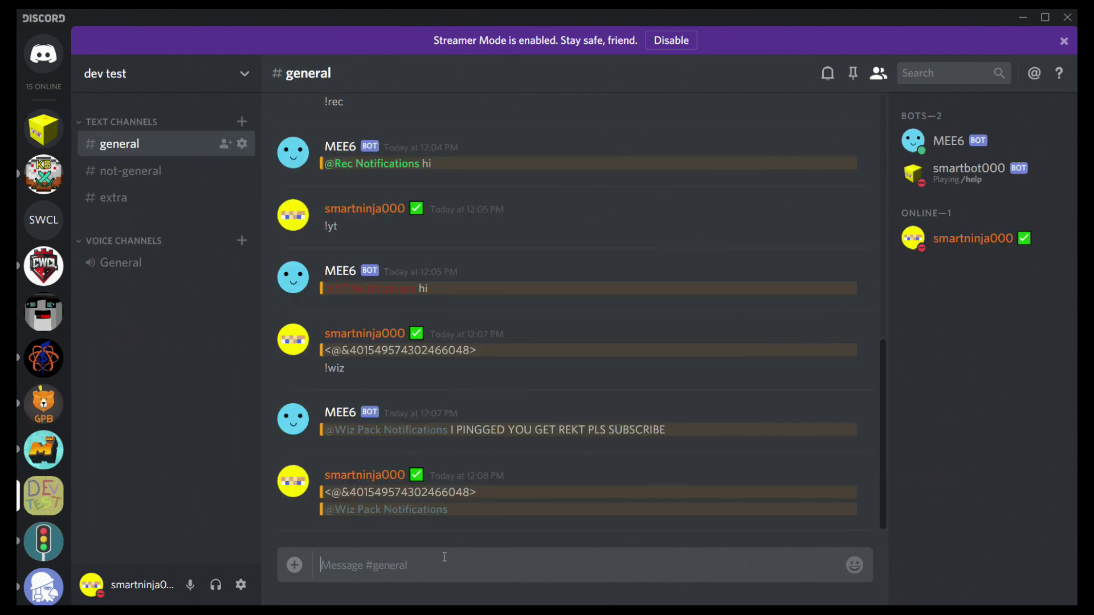
{"action": "key", "text": "ctrl+v"}
{"action": "key", "text": "Return"}
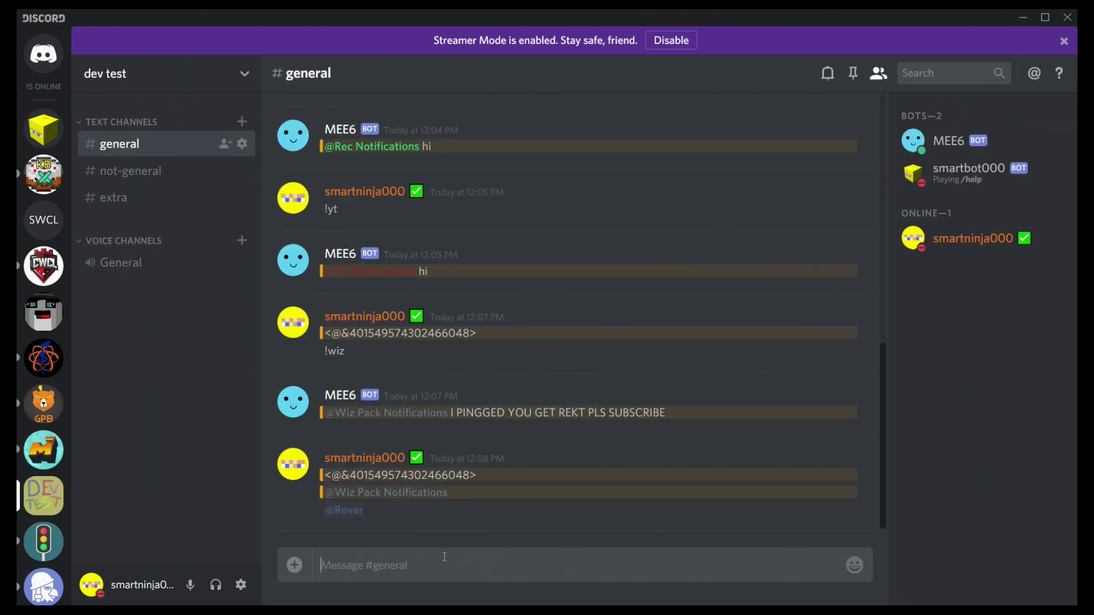
{"action": "left_click", "coordinate": [344, 517]}
{"action": "left_click", "coordinate": [344, 513]}
{"action": "left_click", "coordinate": [344, 513]}
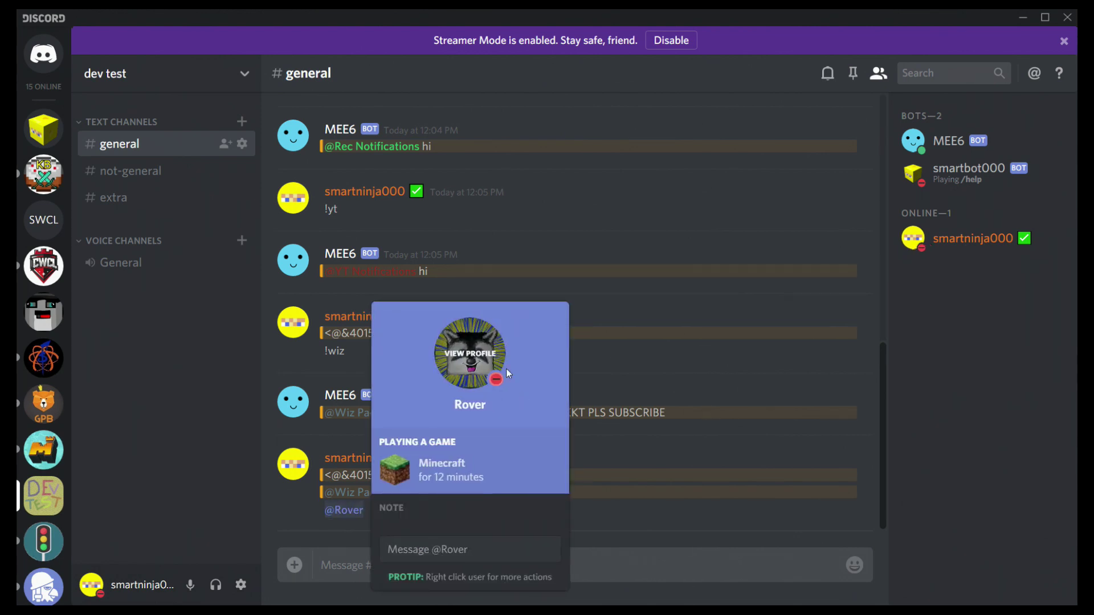
{"action": "left_click", "coordinate": [332, 565]}
{"action": "left_click", "coordinate": [348, 512]}
{"action": "left_click", "coordinate": [467, 350]}
{"action": "left_click", "coordinate": [441, 305]}
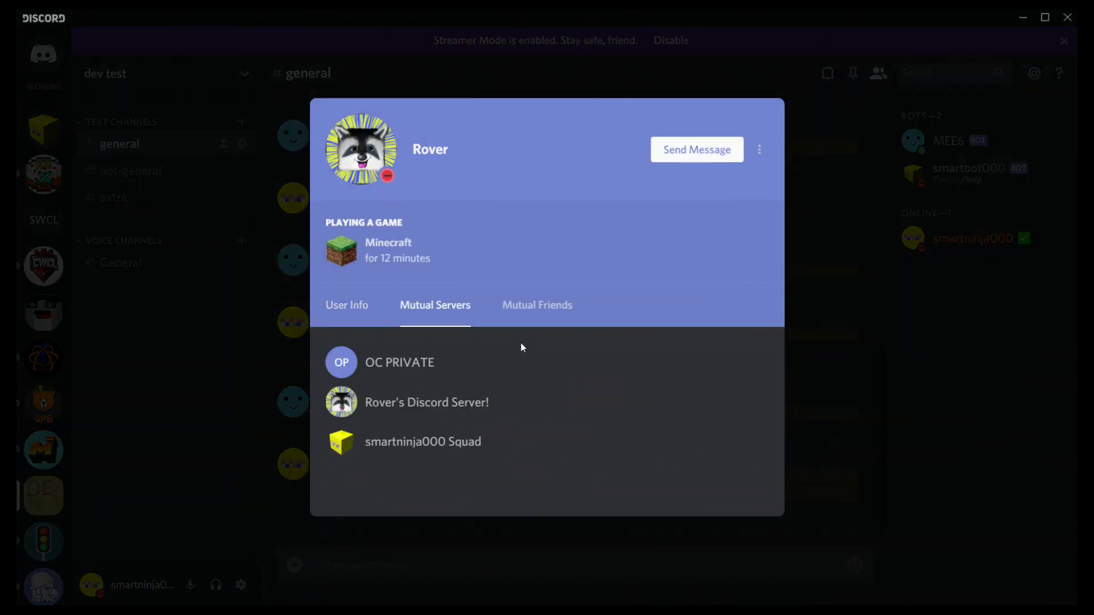
{"action": "left_click", "coordinate": [286, 427]}
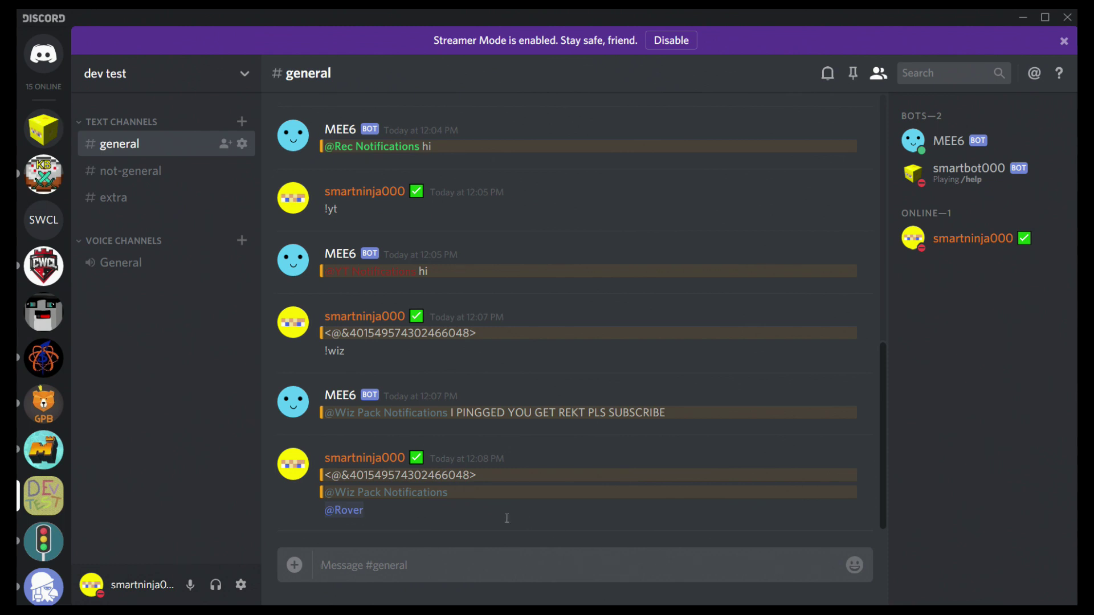
{"action": "left_click_drag", "start_coordinate": [506, 519], "coordinate": [474, 522]}
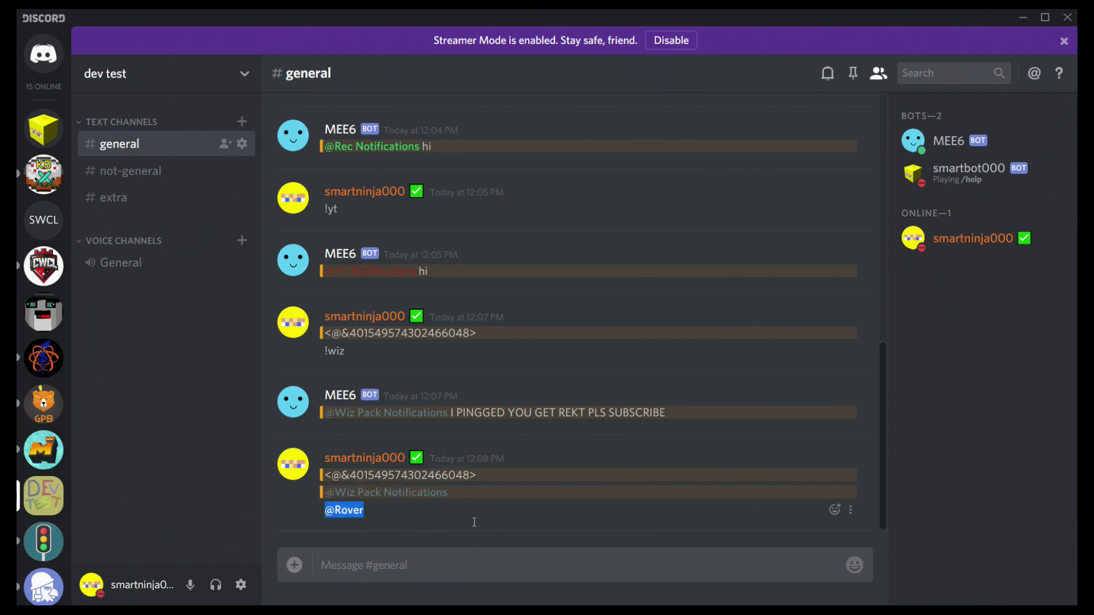
{"action": "left_click", "coordinate": [474, 522]}
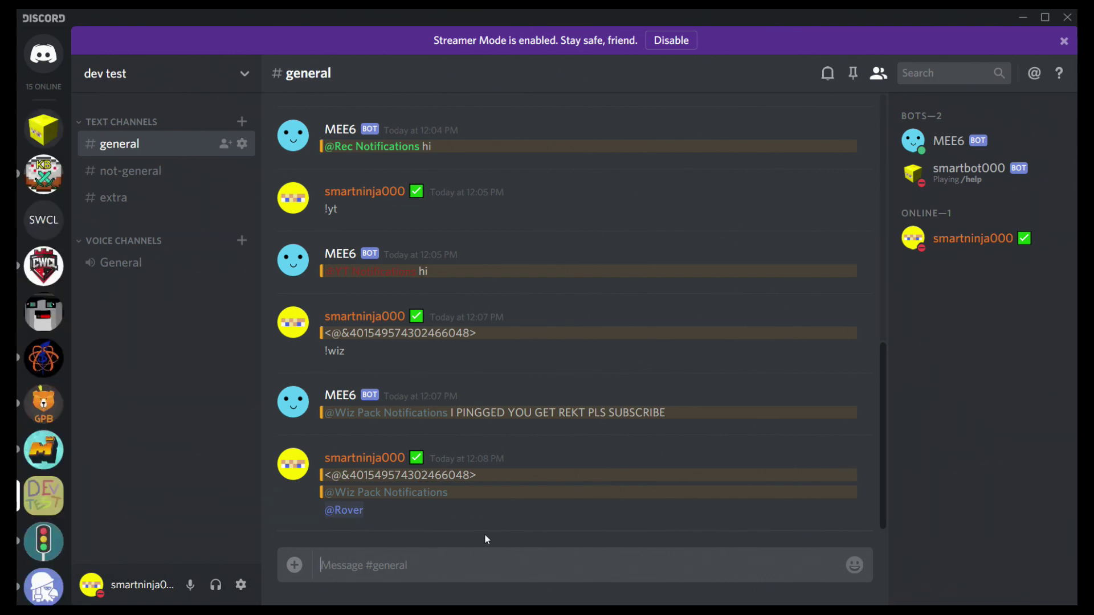
{"action": "left_click_drag", "start_coordinate": [473, 536], "coordinate": [325, 491]}
{"action": "left_click", "coordinate": [479, 468]}
{"action": "left_click_drag", "start_coordinate": [479, 469], "coordinate": [498, 516]}
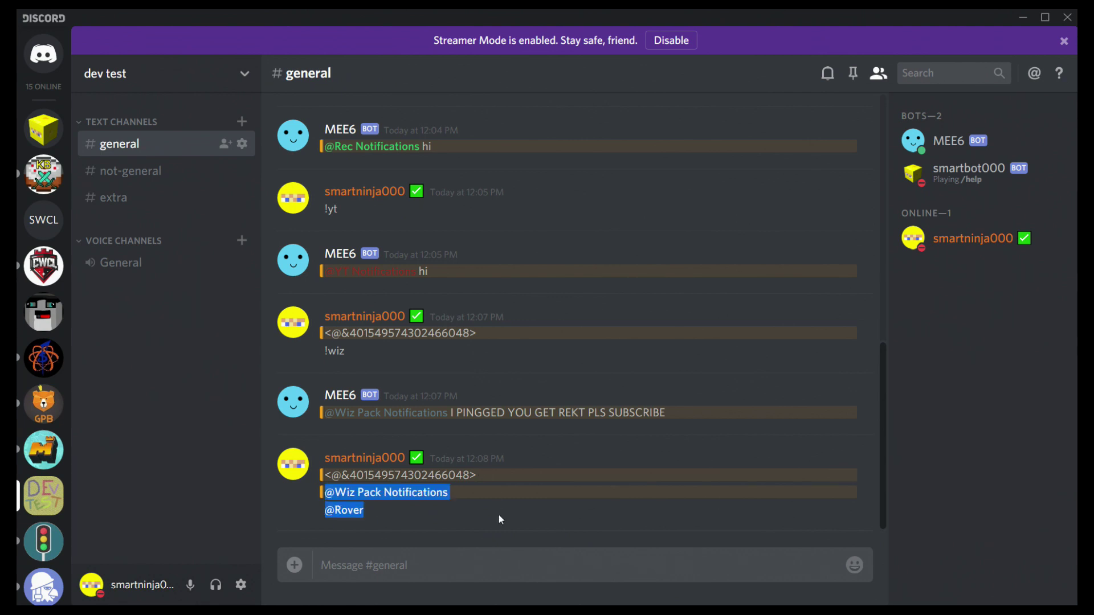
{"action": "left_click", "coordinate": [499, 517]}
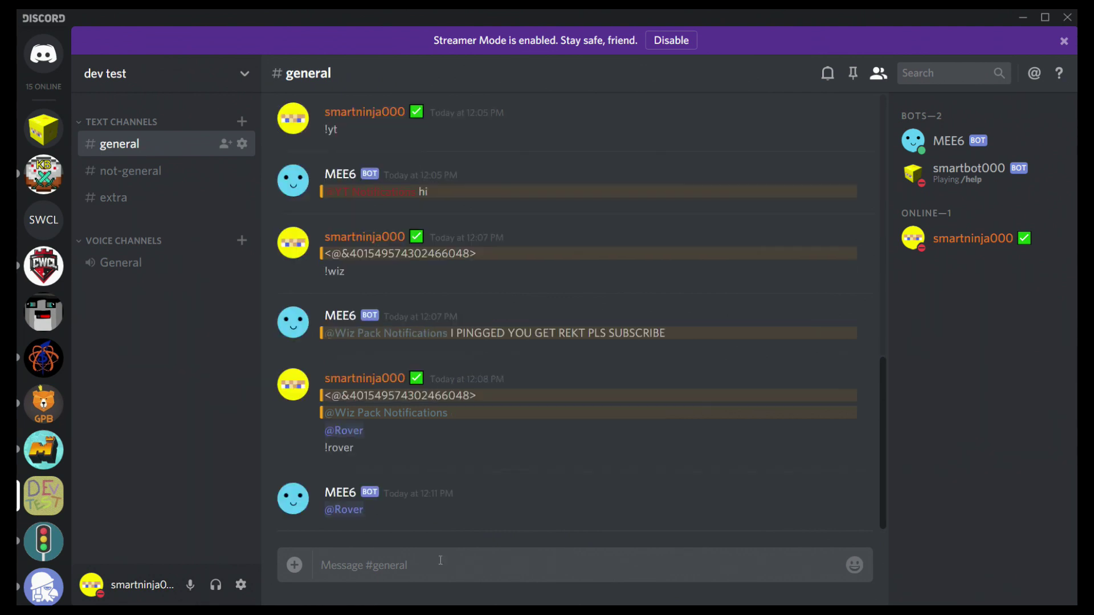
{"action": "left_click_drag", "start_coordinate": [293, 449], "coordinate": [420, 452]}
{"action": "left_click", "coordinate": [344, 510]}
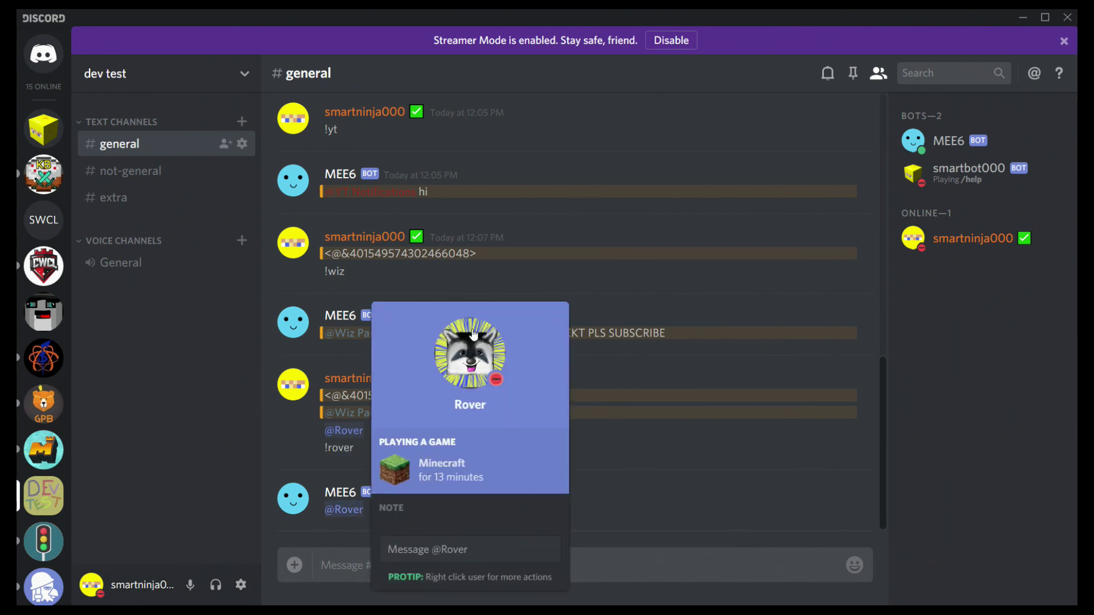
{"action": "left_click", "coordinate": [686, 520]}
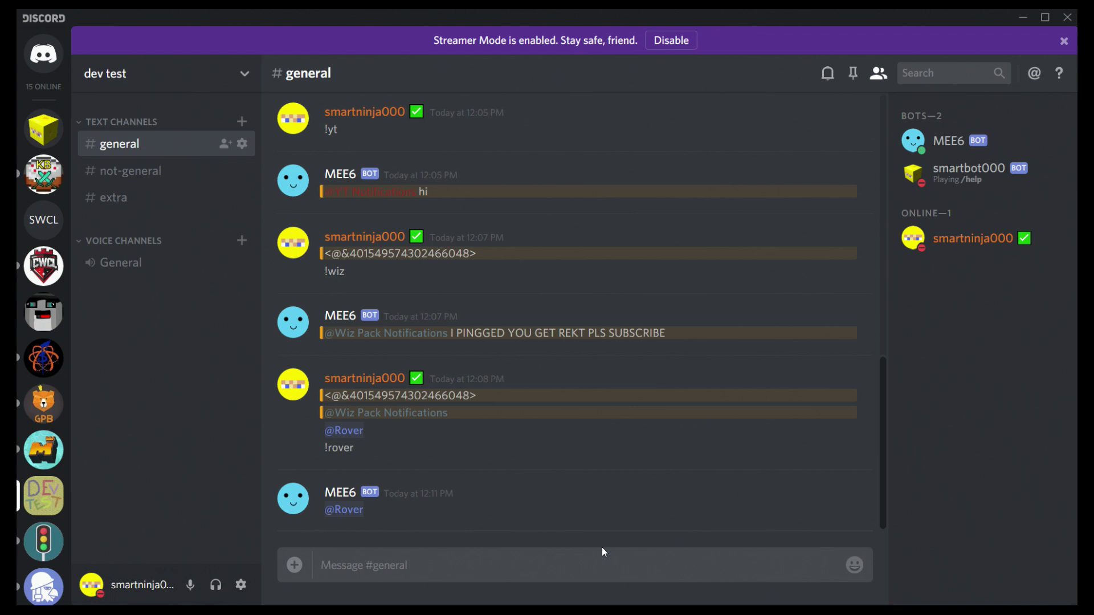
{"action": "left_click", "coordinate": [345, 512]}
{"action": "left_click", "coordinate": [358, 528]}
{"action": "left_click_drag", "start_coordinate": [450, 413], "coordinate": [479, 363]}
{"action": "scroll", "coordinate": [735, 348], "scroll_direction": "up", "scroll_amount": 3}
{"action": "scroll", "coordinate": [709, 365], "scroll_direction": "down", "scroll_amount": 3}
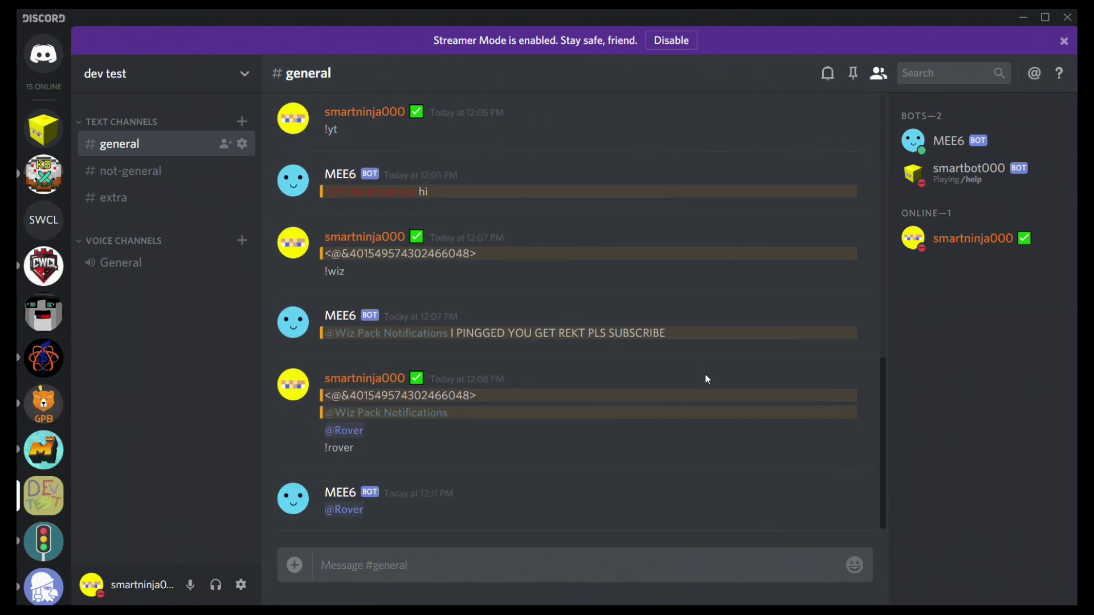